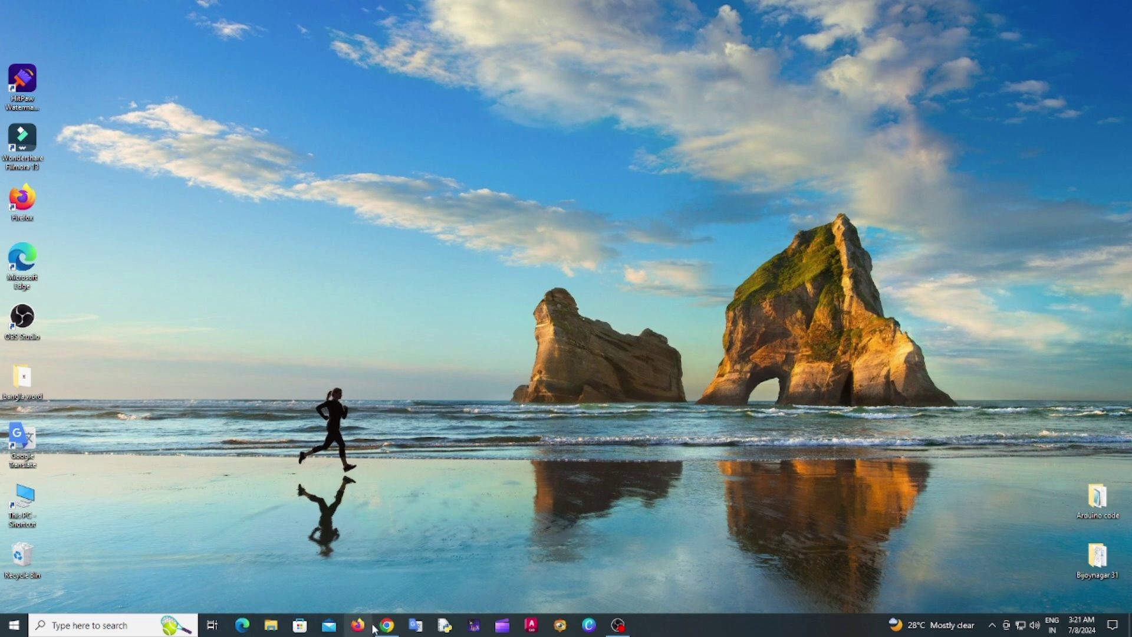
Switch to the Tinkercad circuit in Chrome and place an Arduino Uno R3 with a small breadboard beside it
mouse_move(386, 625)
left_click(382, 604)
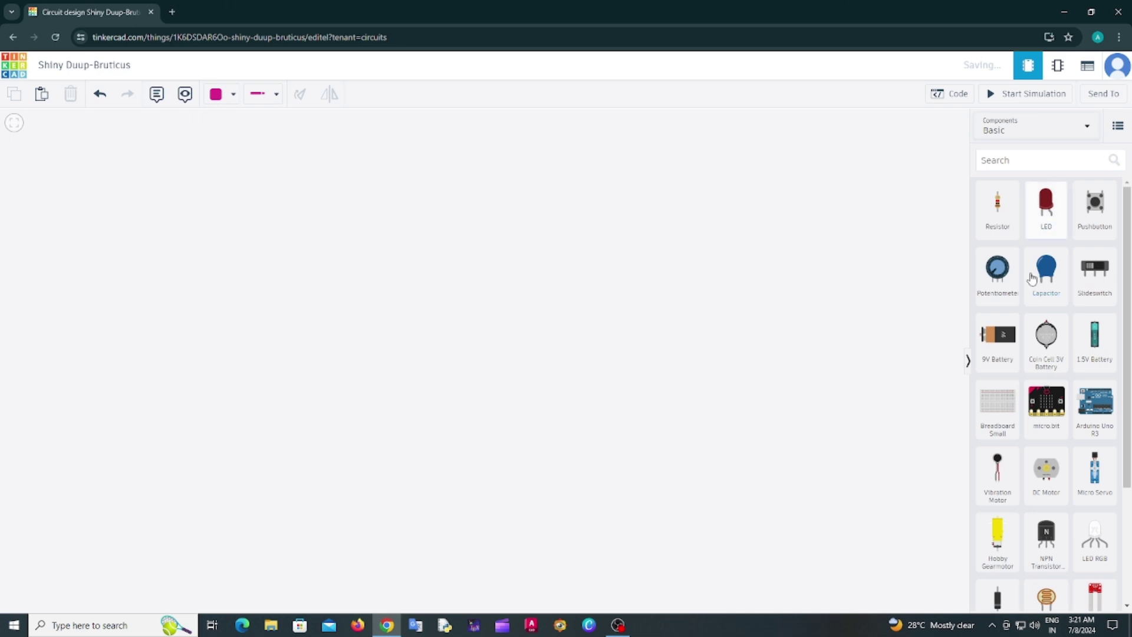
left_click_drag(1097, 425, 193, 449)
left_click_drag(1004, 429, 500, 450)
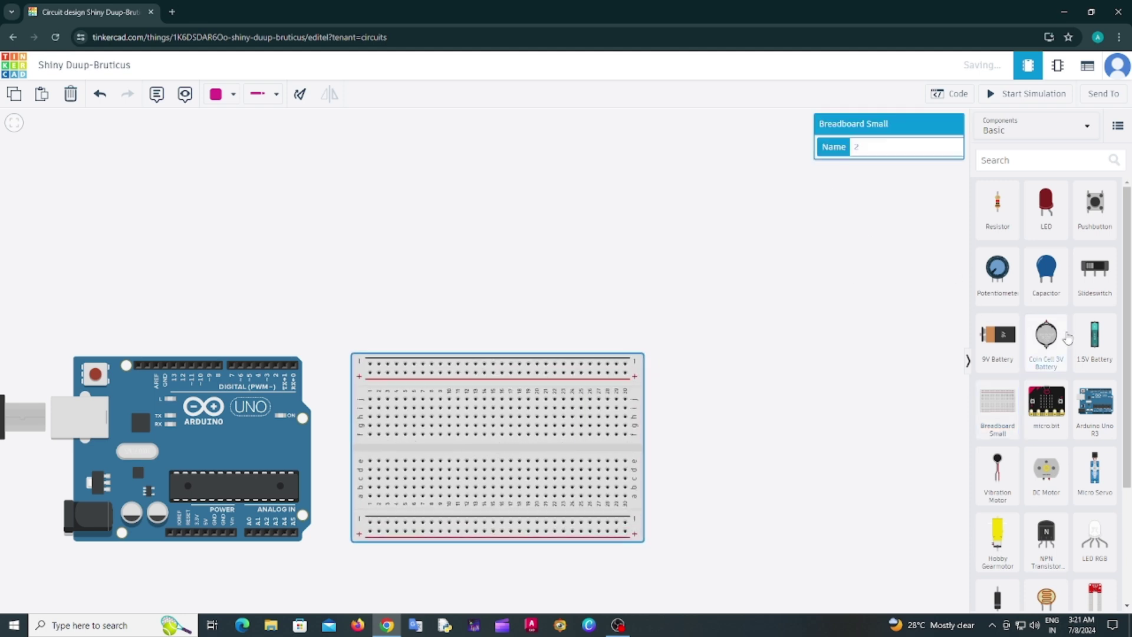
Search the components for "gas" and place a Gas Sensor across the centre gap near the breadboard's left end
scroll(1057, 337, "down", 3)
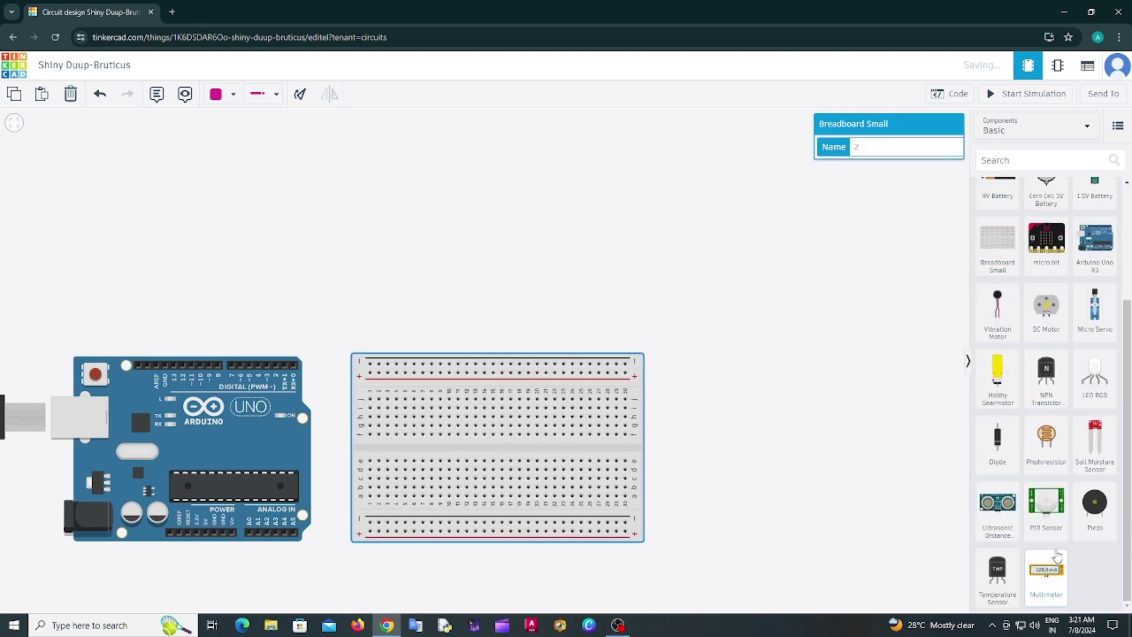
scroll(1056, 559, "up", 3)
scroll(1064, 531, "down", 3)
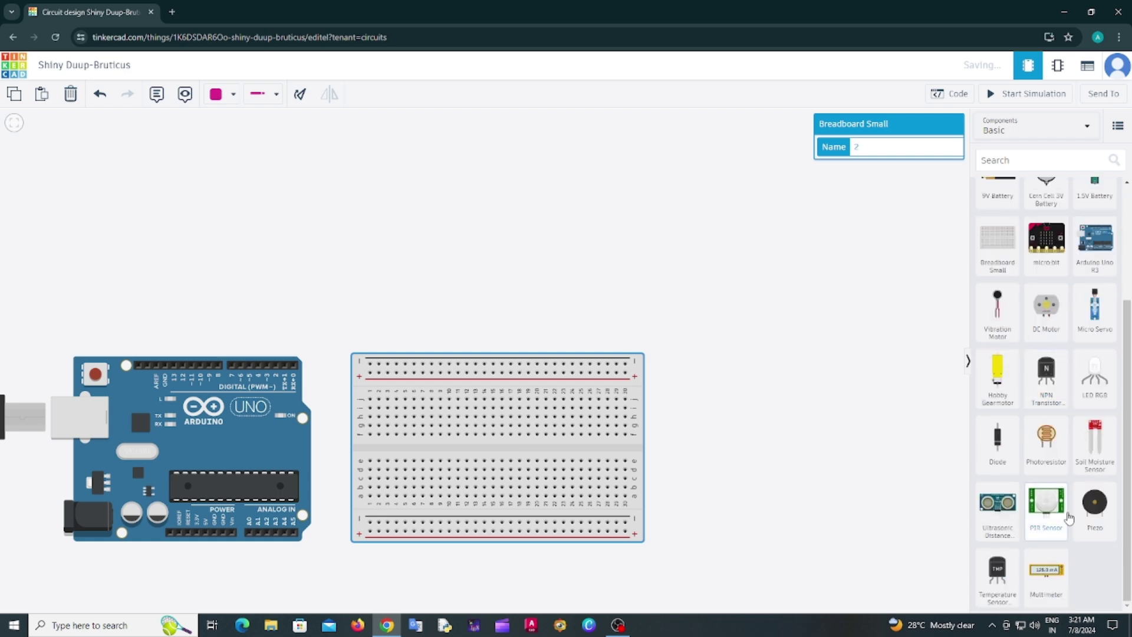
scroll(1067, 513, "up", 3)
left_click(1040, 157)
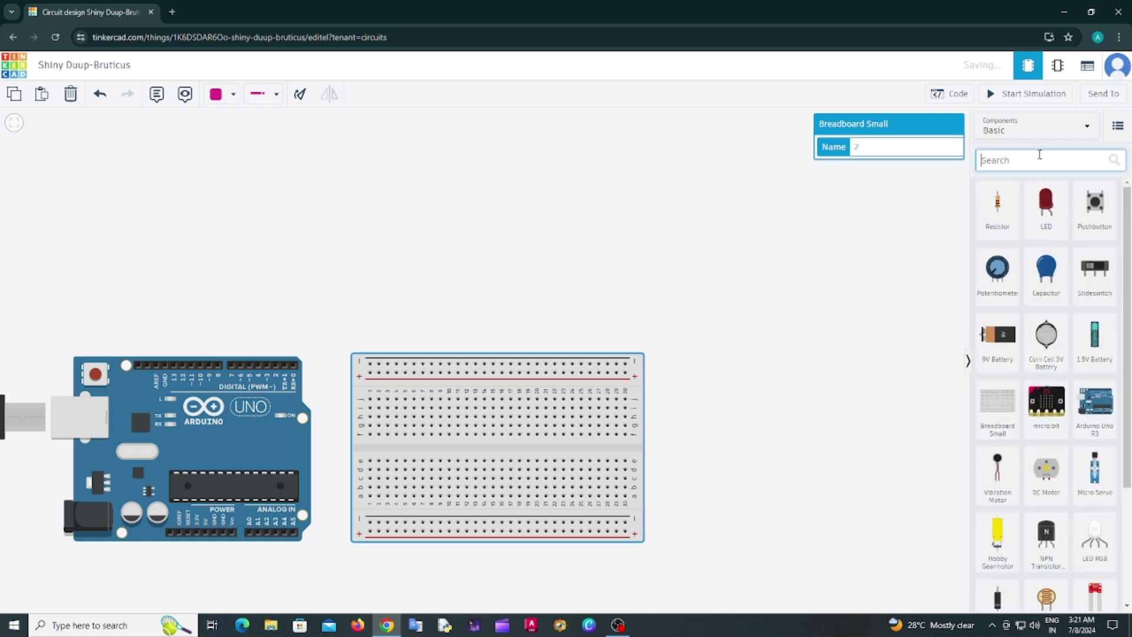
type("gas")
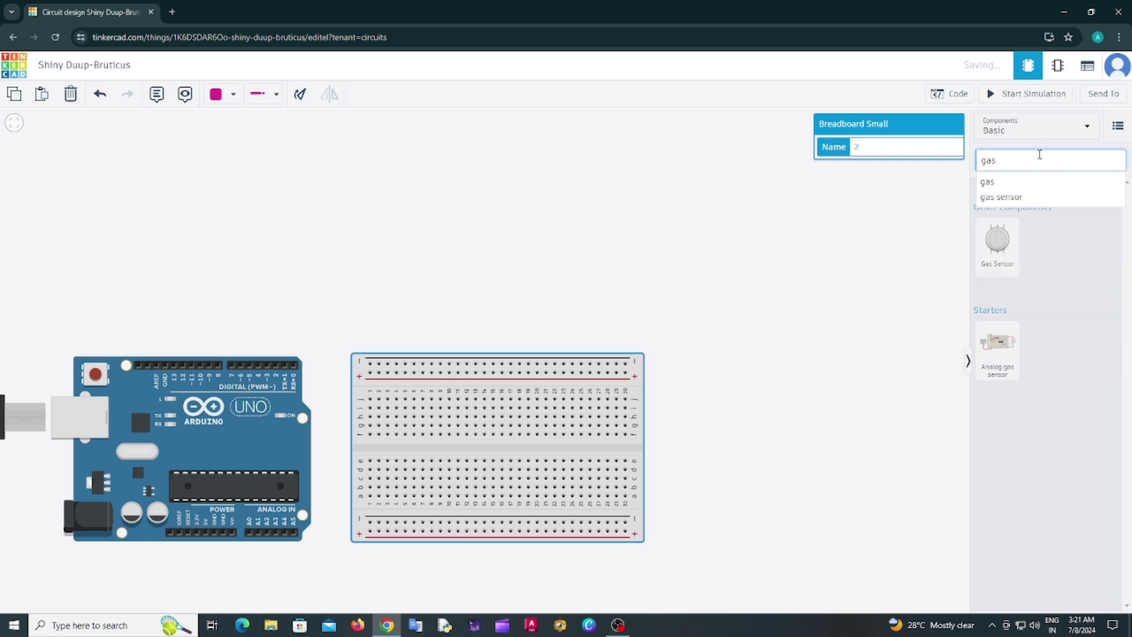
left_click_drag(997, 242, 401, 448)
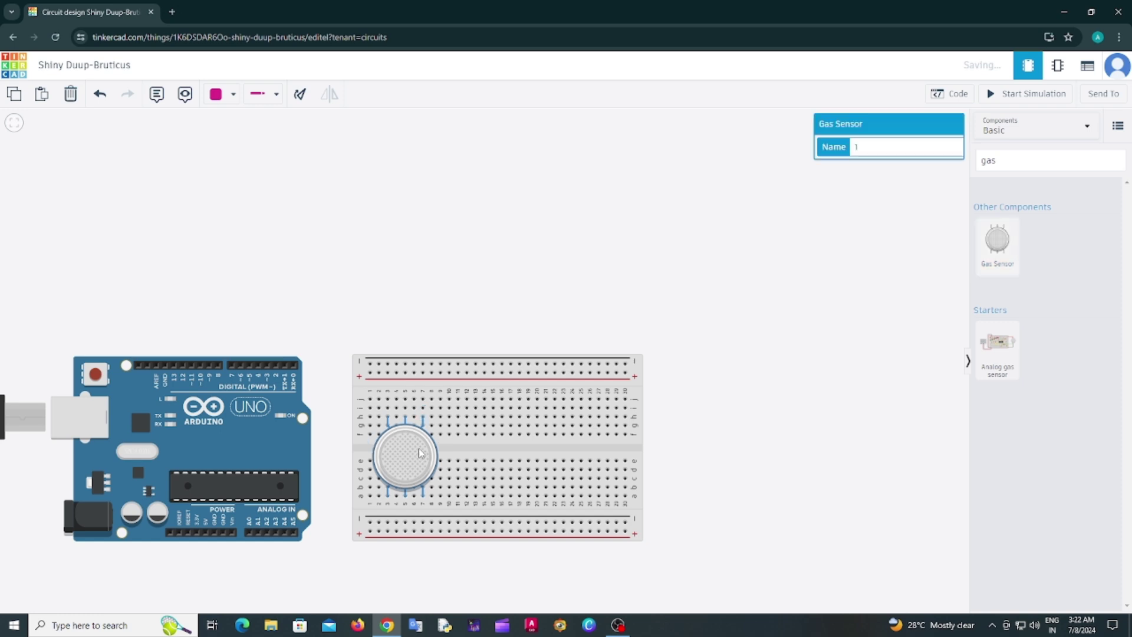
left_click(841, 222)
Clear the component search and place a red LED in the breadboard's upper terminal rows around column 15
left_click(1019, 160)
key("BackSpace")
key("BackSpace")
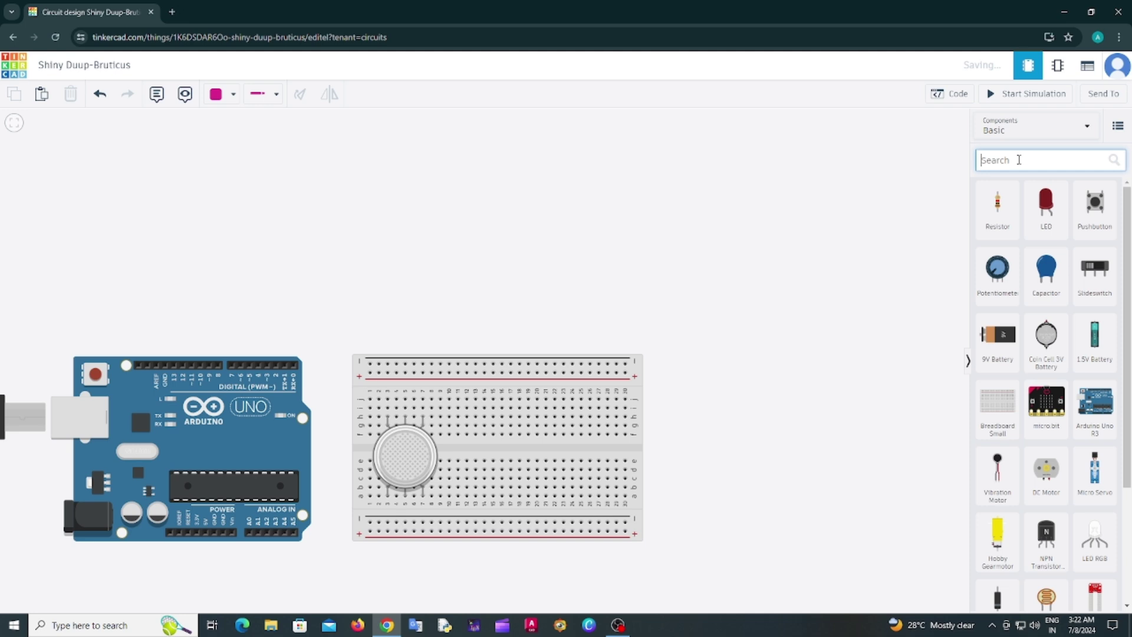
left_click_drag(1046, 204, 496, 402)
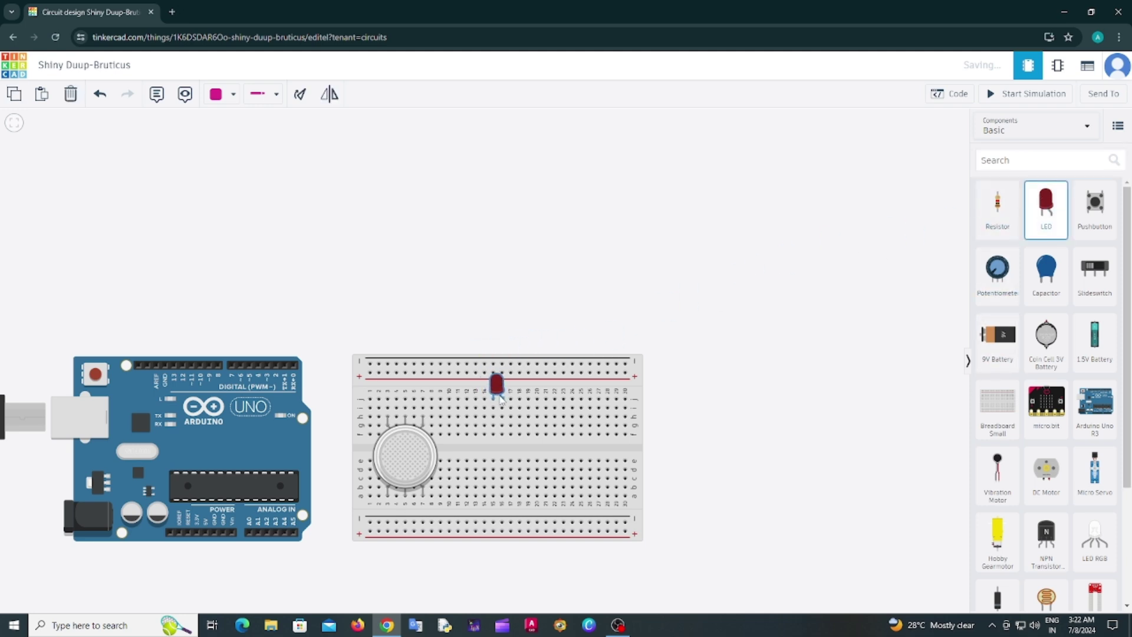
Place a Piezo with its legs in the breadboard's upper terminal rows, right of the LED
scroll(998, 283, "down", 3)
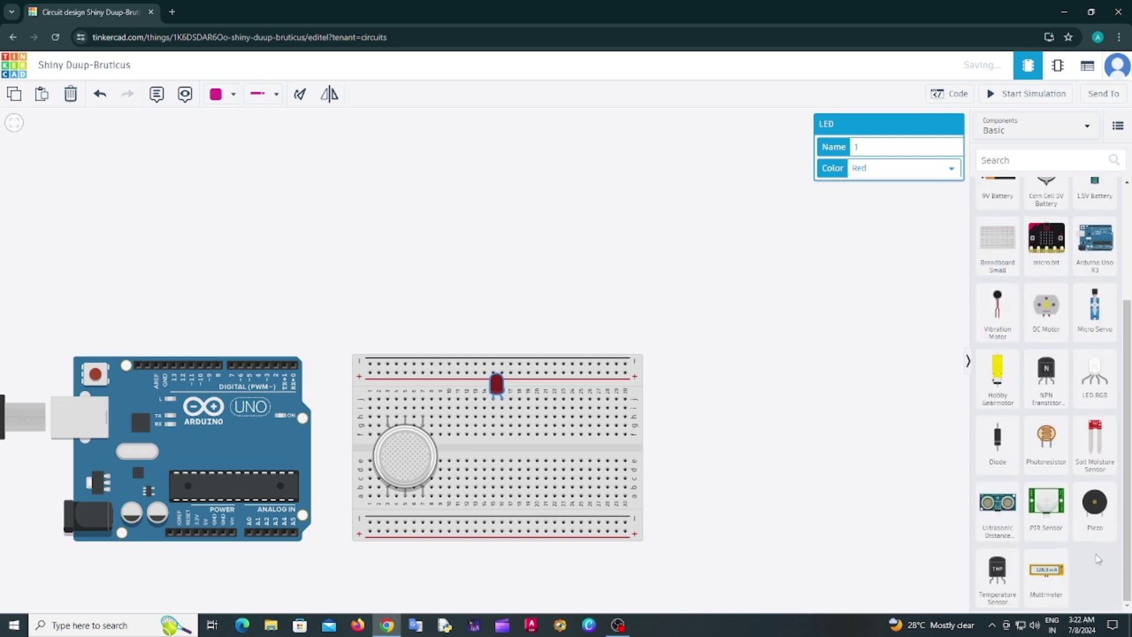
left_click(1094, 523)
left_click_drag(1094, 523, 581, 399)
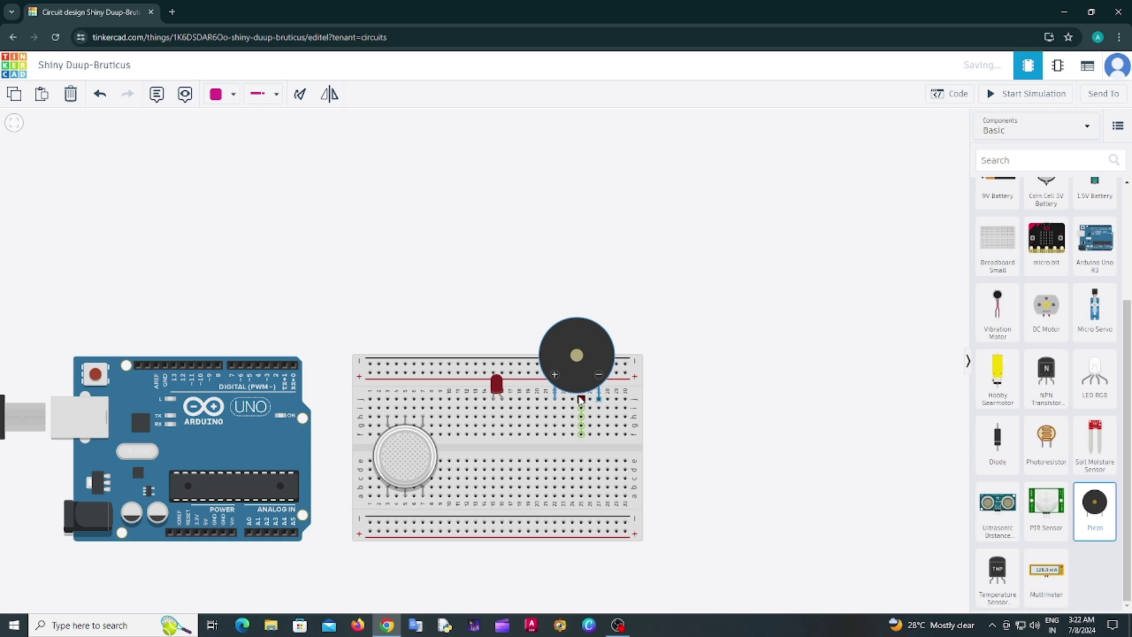
left_click_drag(581, 400, 581, 398)
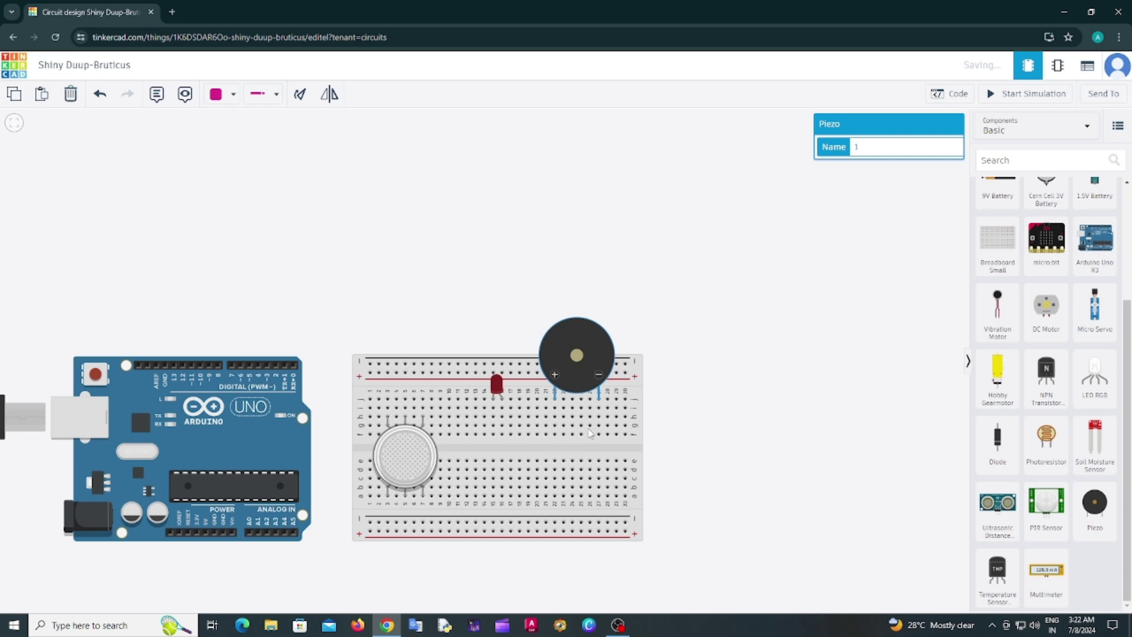
Place one resistor just right of the gas sensor's lower pins and another across the centre gap below the LED
scroll(1039, 220, "up", 3)
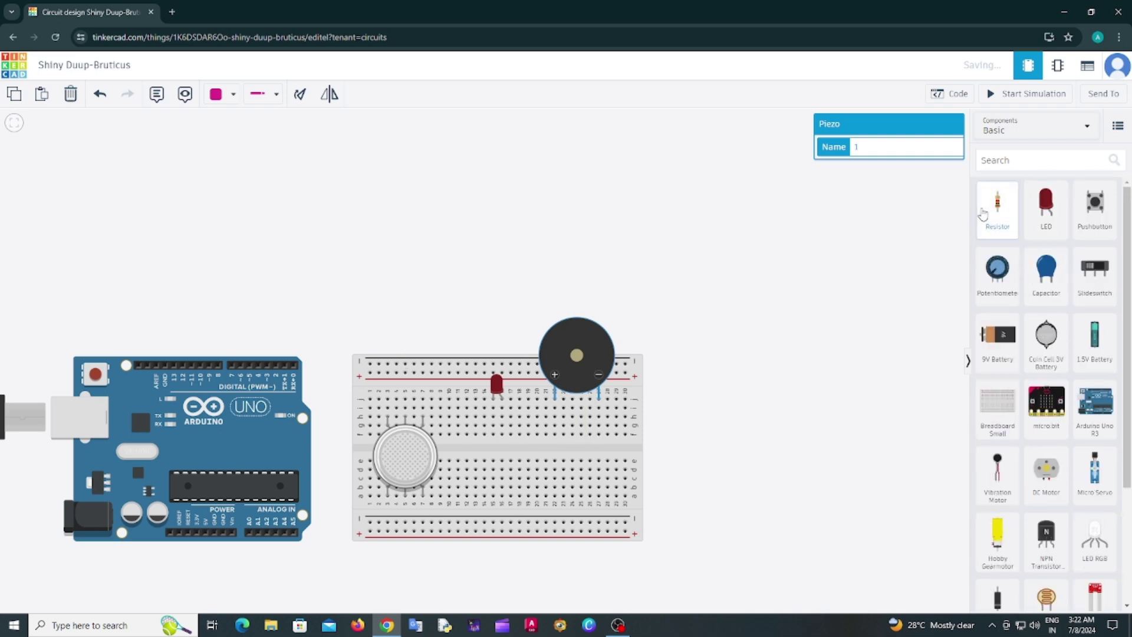
left_click_drag(996, 213, 440, 506)
left_click_drag(997, 206, 498, 455)
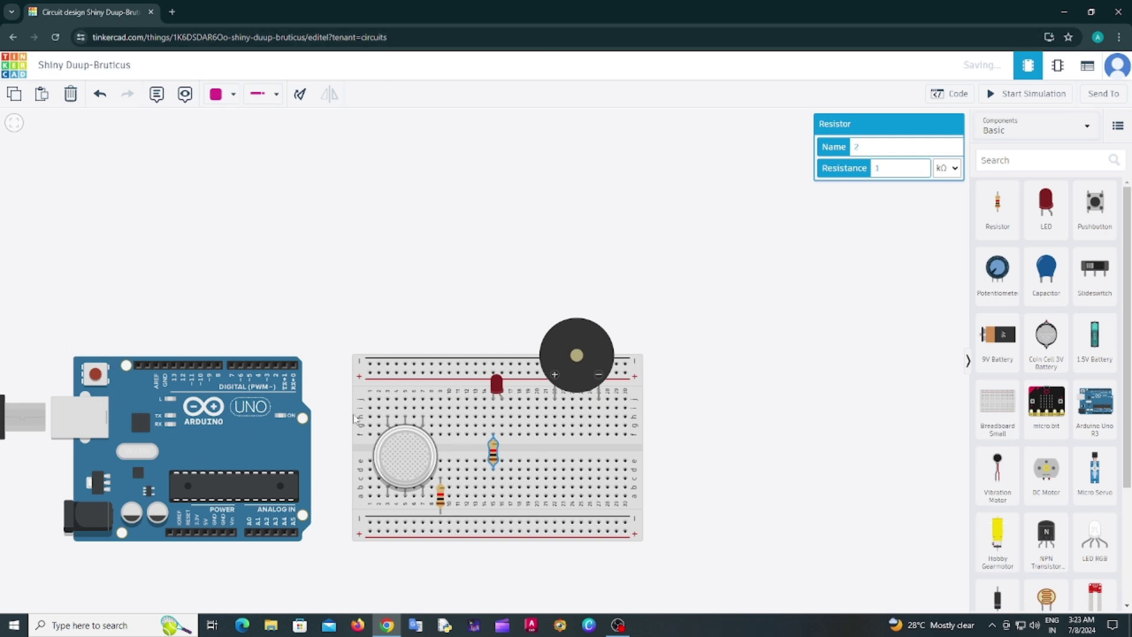
left_click(642, 219)
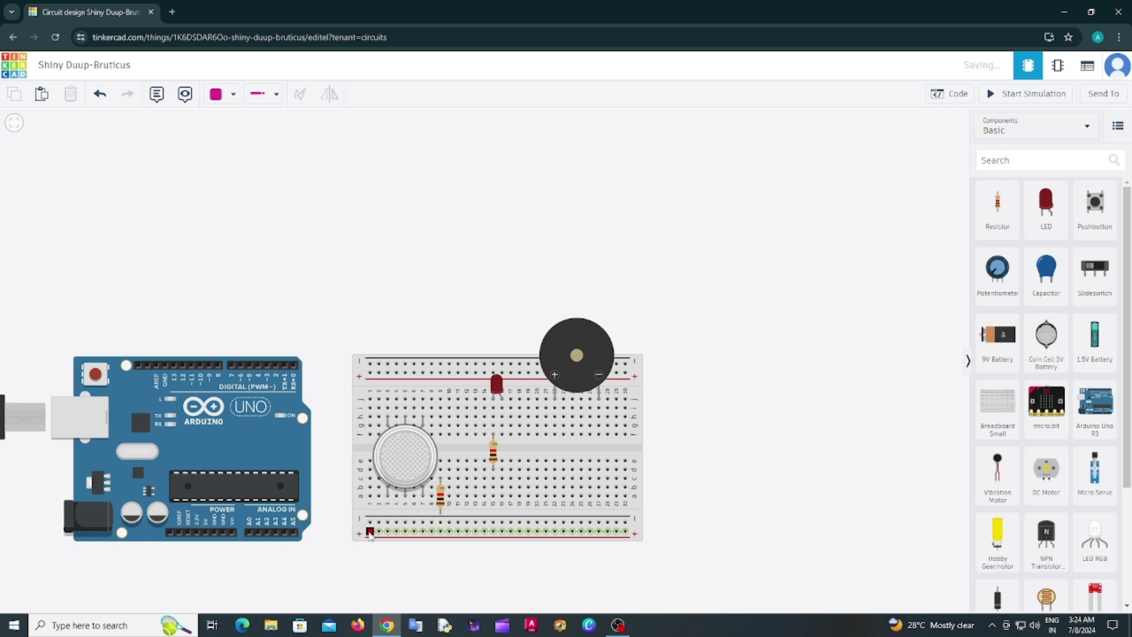
Wire the Arduino's 5V pin to the breadboard's lower positive rail, routing it below both boards
left_click(206, 534)
left_click(205, 555)
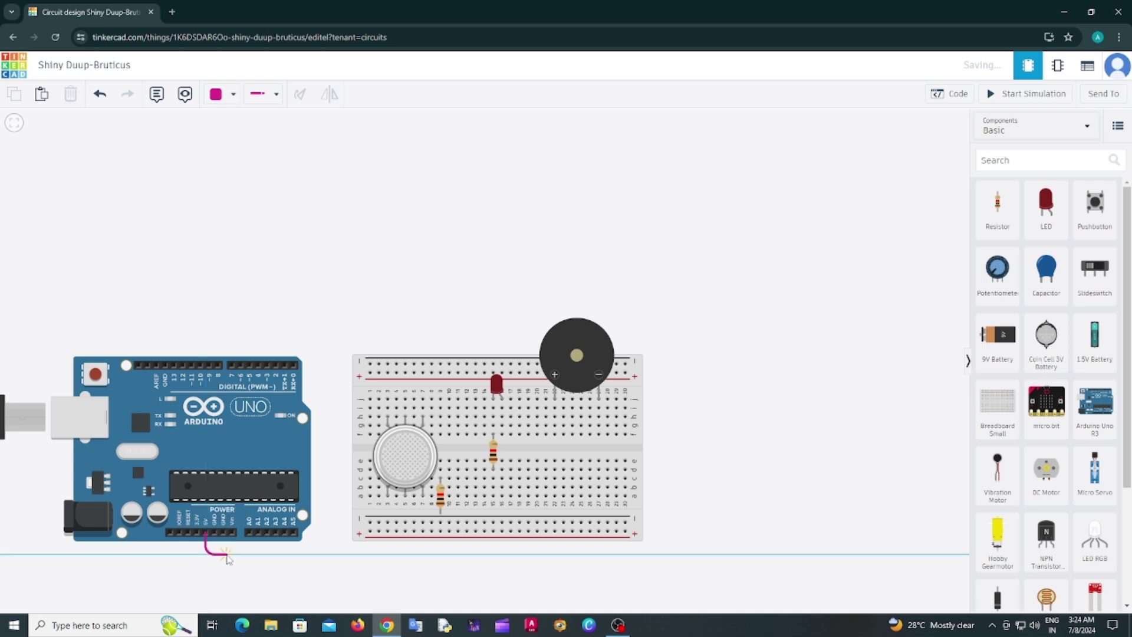
left_click(373, 555)
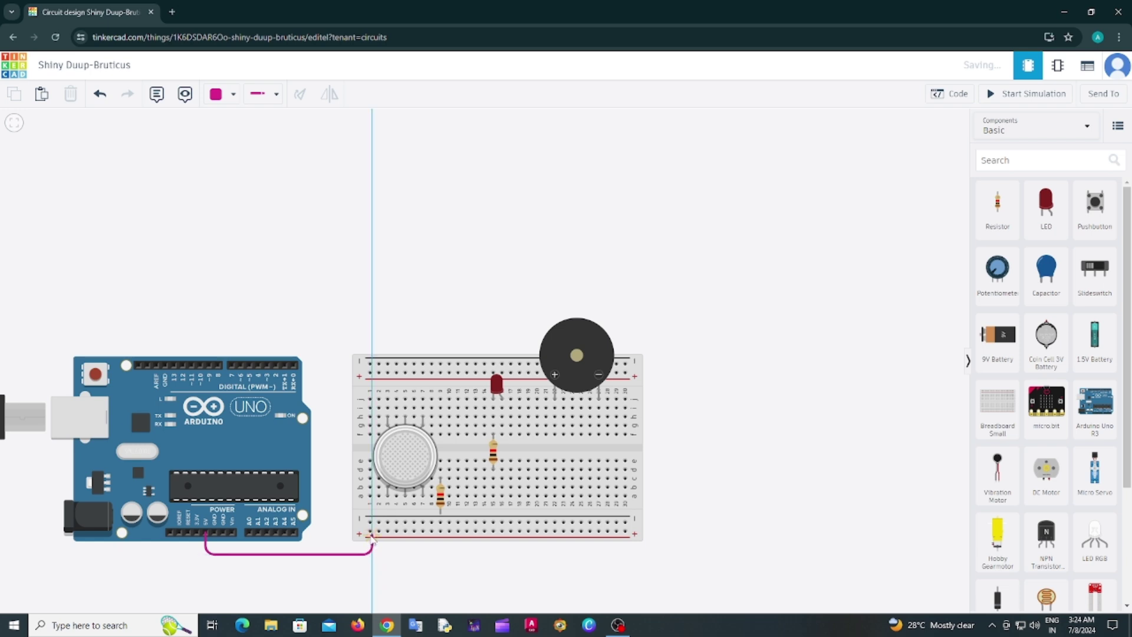
left_click(371, 534)
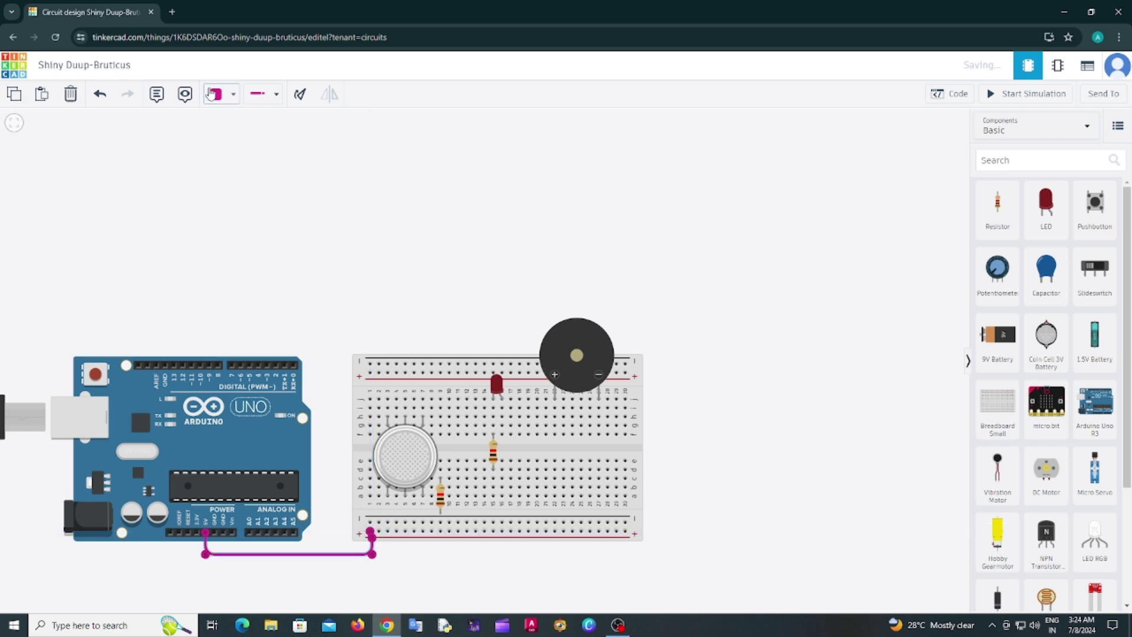
Color the 5V wire red and straighten its bends below the boards
left_click(214, 95)
left_click(250, 152)
left_click(354, 555)
left_click_drag(345, 557, 342, 553)
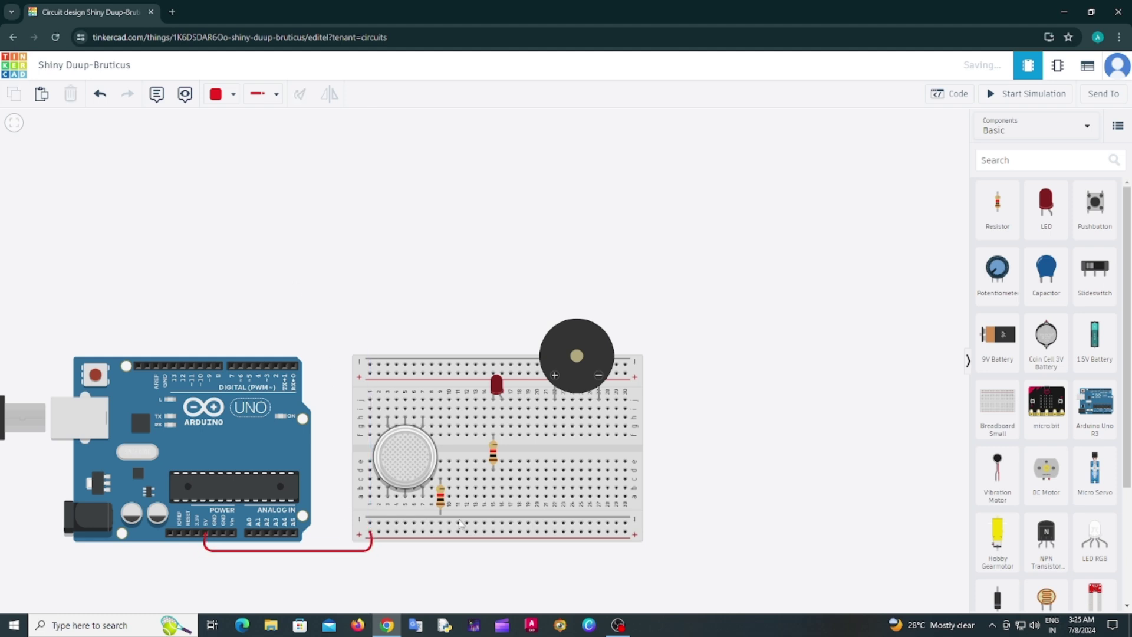
left_click(371, 551)
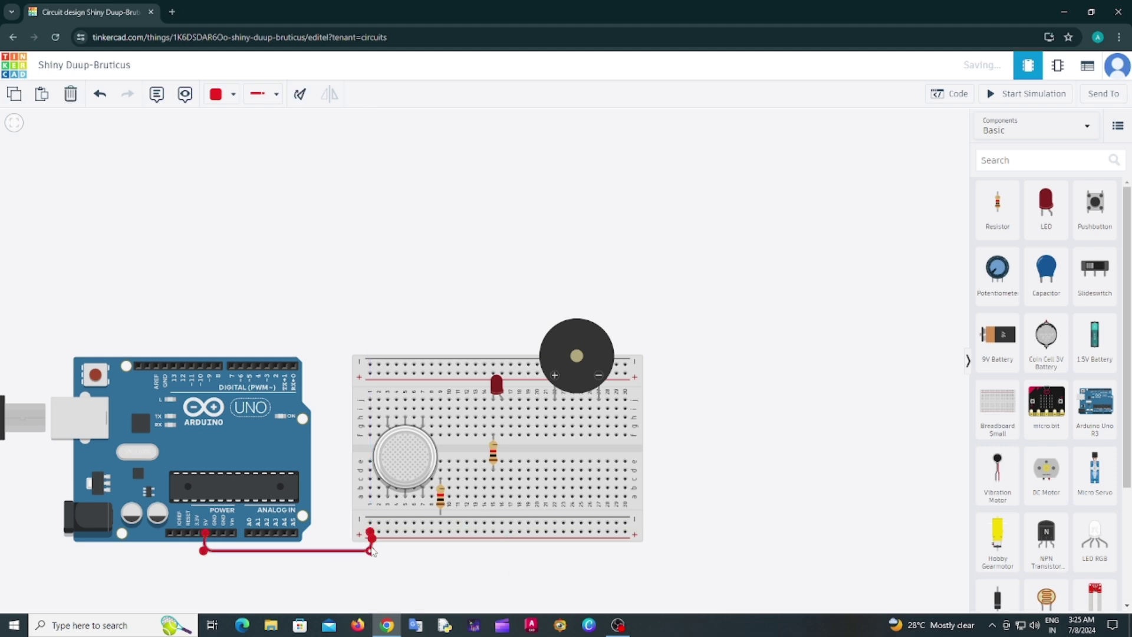
left_click_drag(372, 552, 371, 550)
left_click(418, 570)
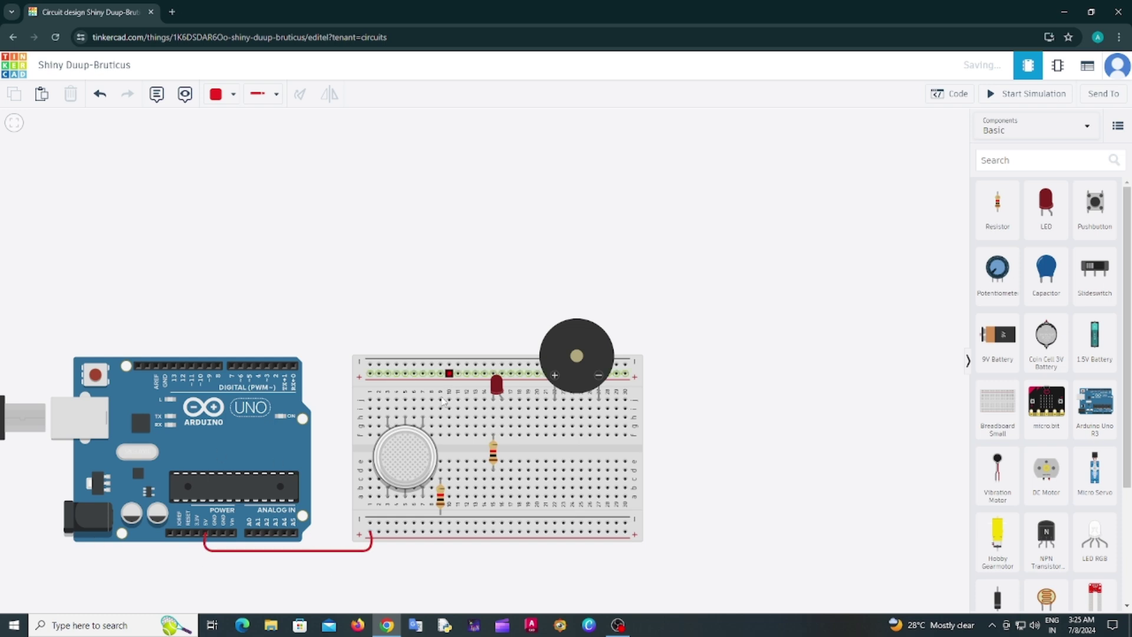
Wire the Arduino's GND pin to the breadboard's lower negative rail, routing it below the 5V wire
left_click(214, 535)
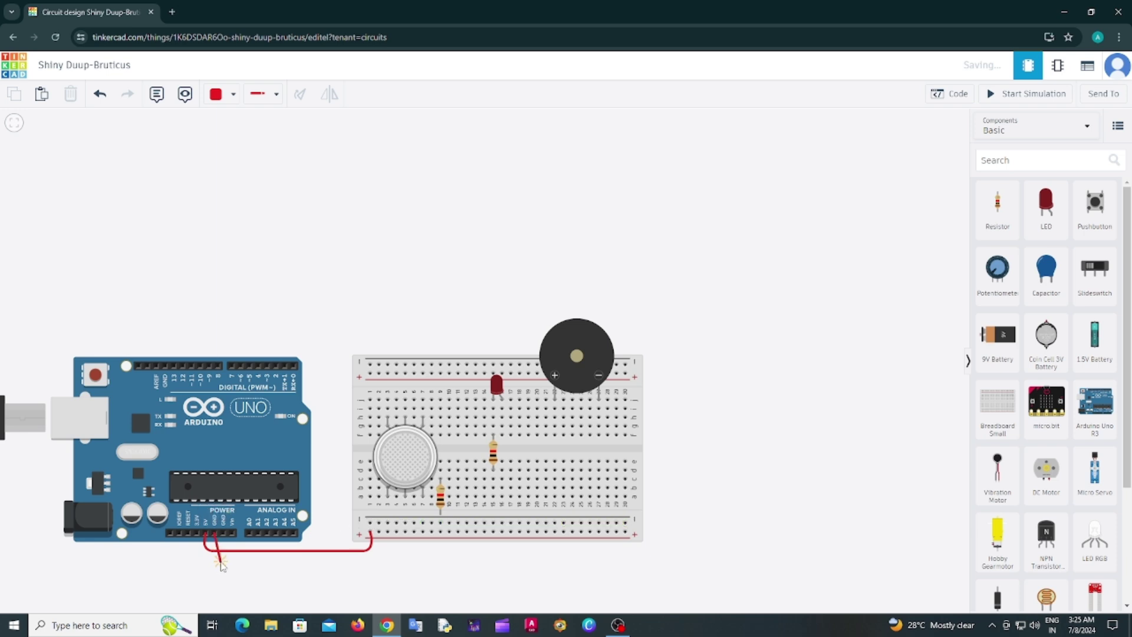
left_click(215, 560)
left_click(390, 561)
left_click(388, 523)
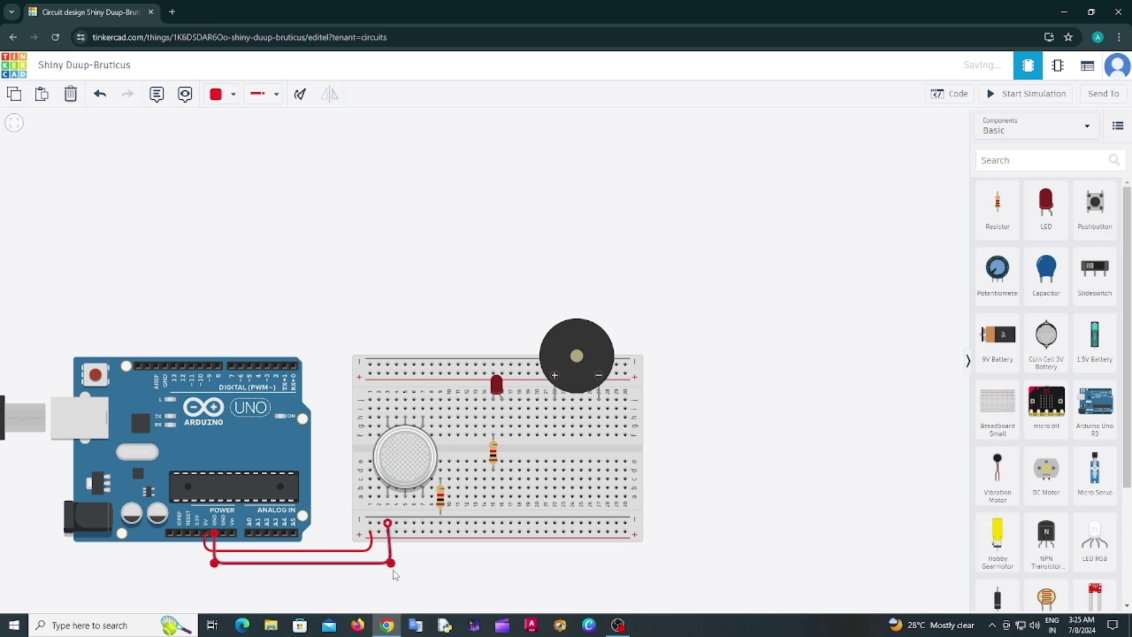
Straighten the bends of the GND wire and color it black
left_click_drag(391, 563, 387, 563)
left_click_drag(211, 563, 216, 563)
left_click(220, 100)
left_click(233, 117)
left_click(50, 454)
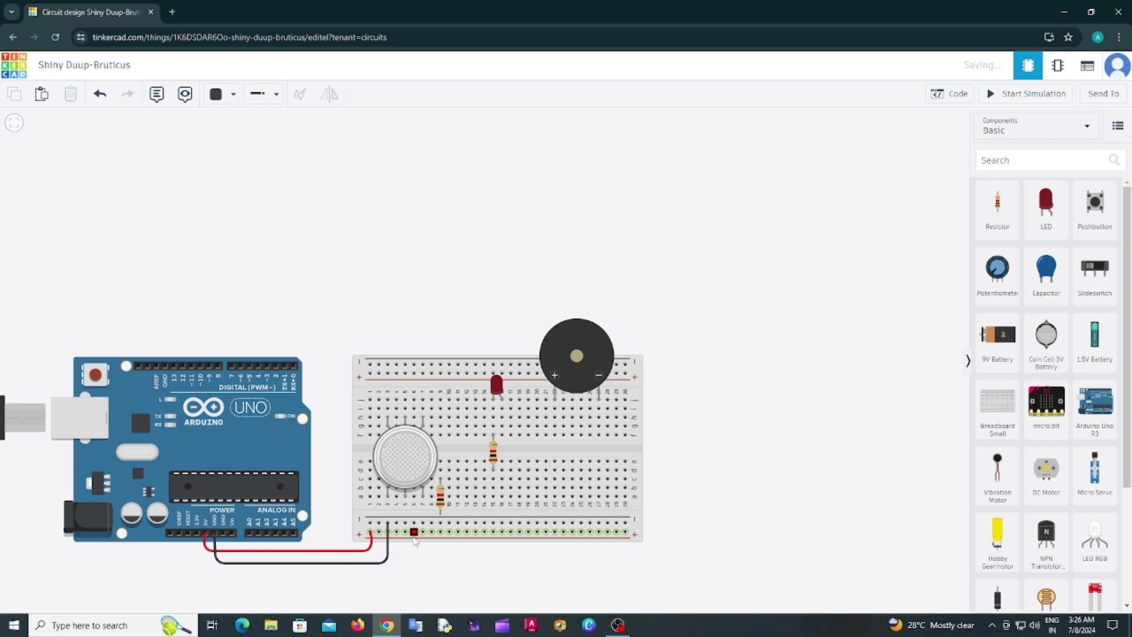
Join the breadboard's two positive rails with a wire at the left end and its two negative rails at the right end
left_click(372, 533)
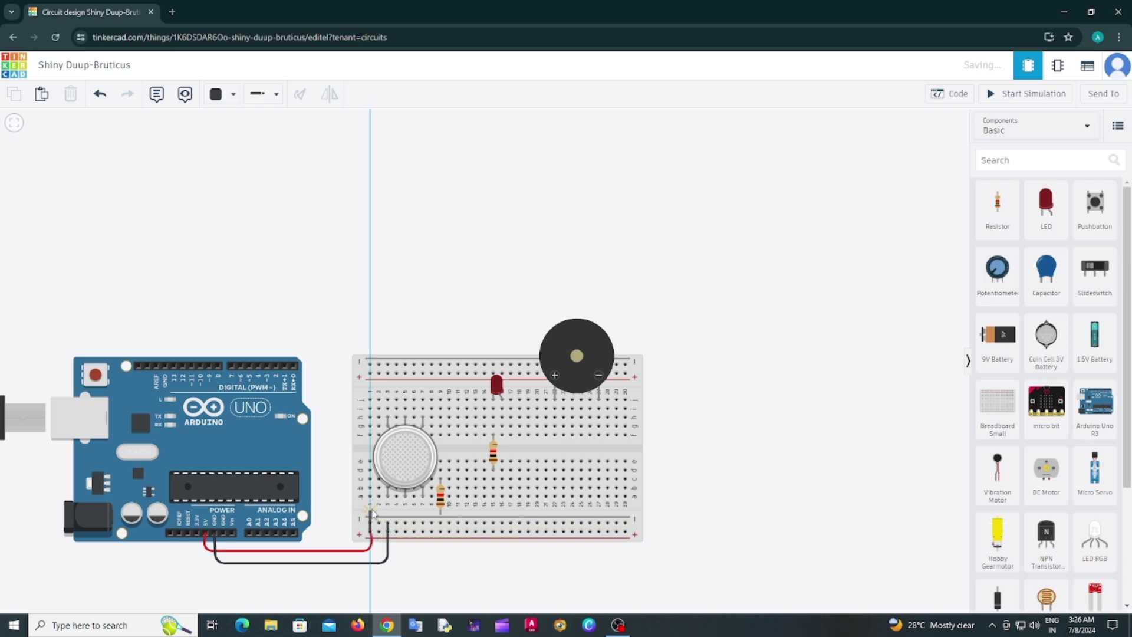
left_click(370, 373)
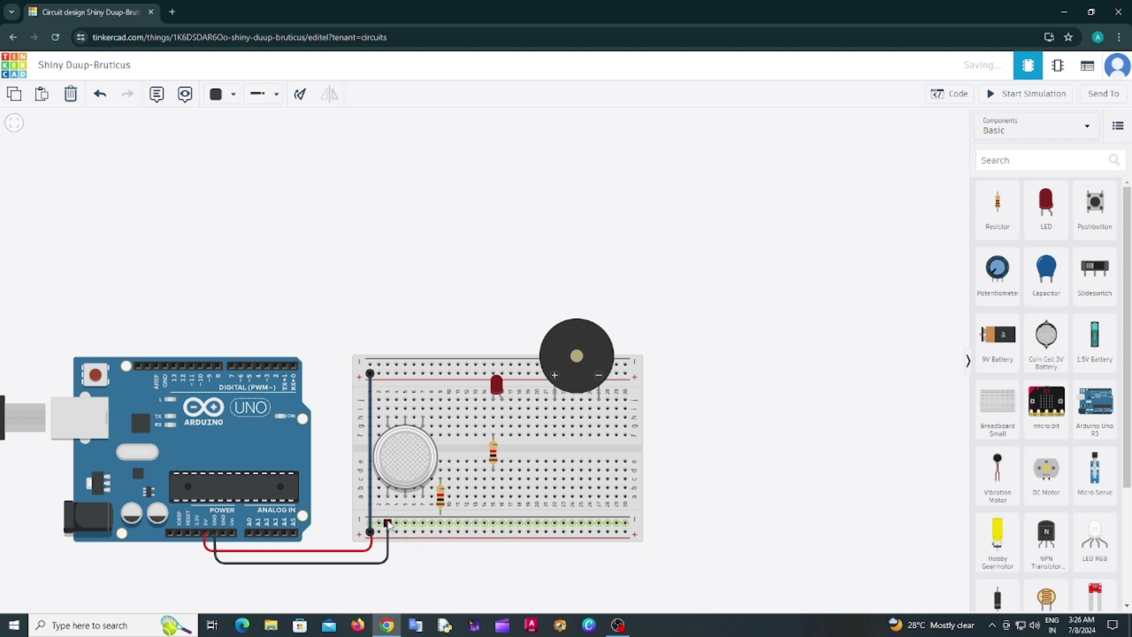
left_click(625, 523)
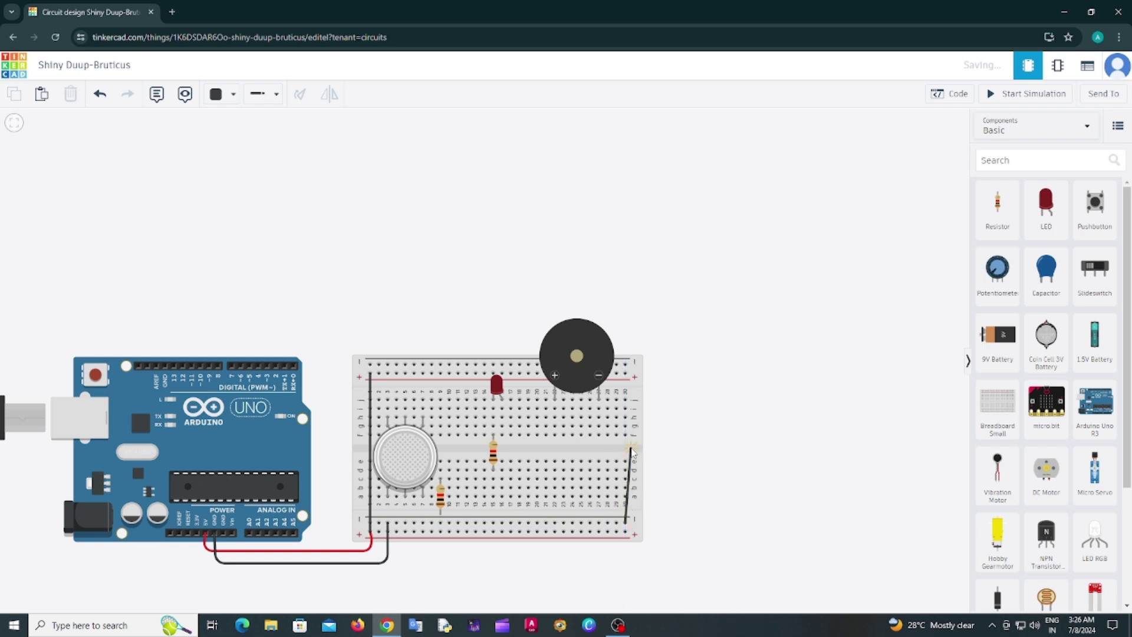
left_click(625, 364)
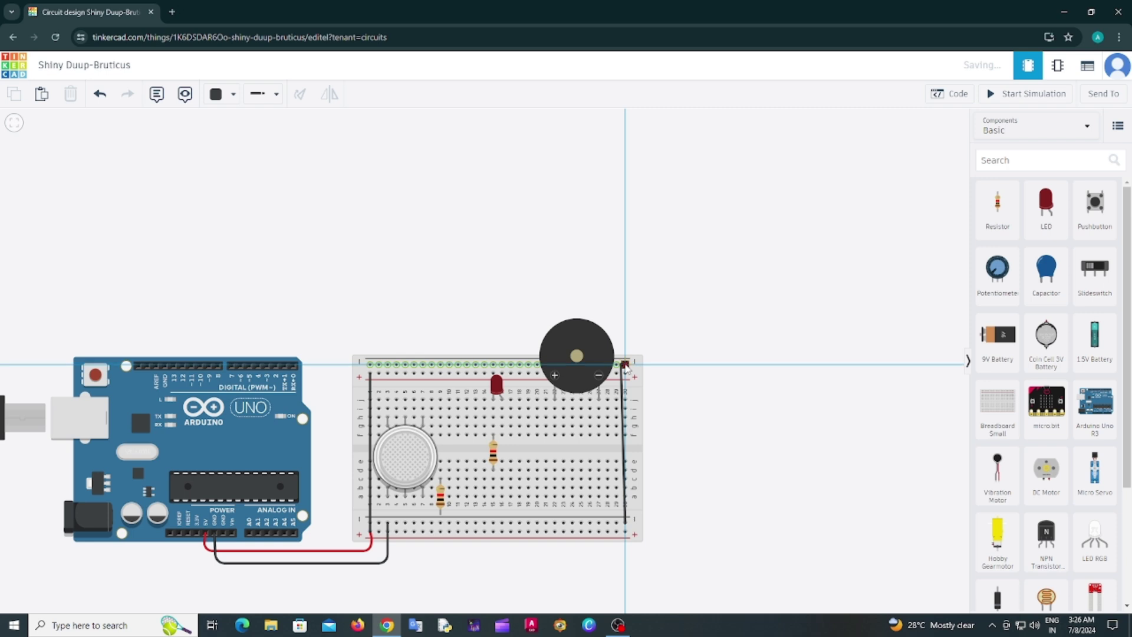
left_click(663, 342)
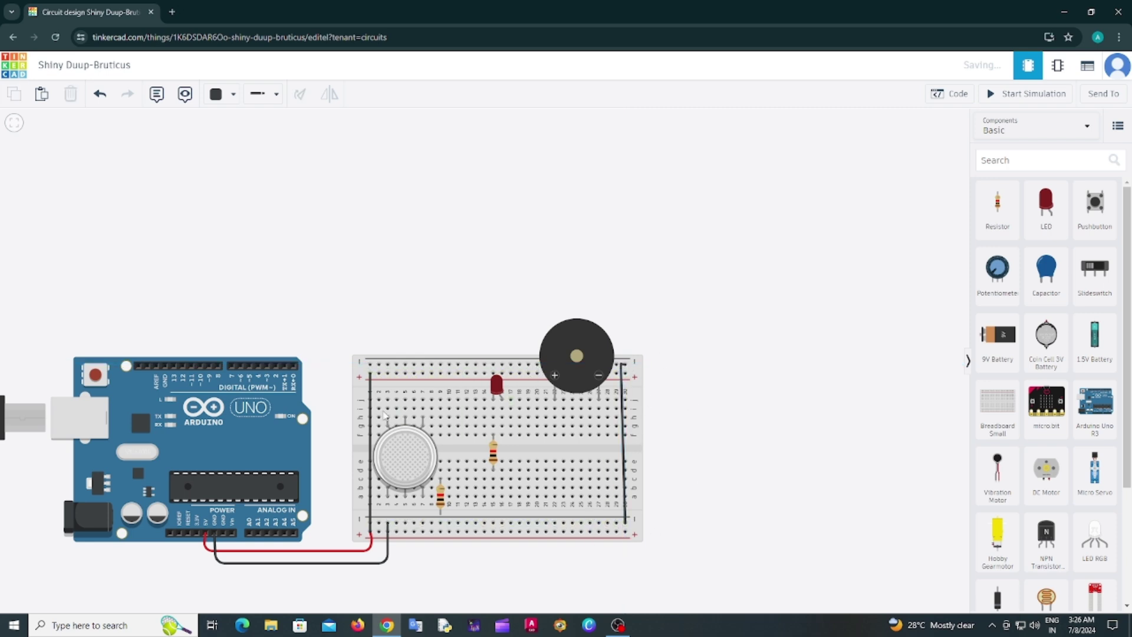
Color the wire joining the positive rails at the breadboard's left end red
left_click(370, 374)
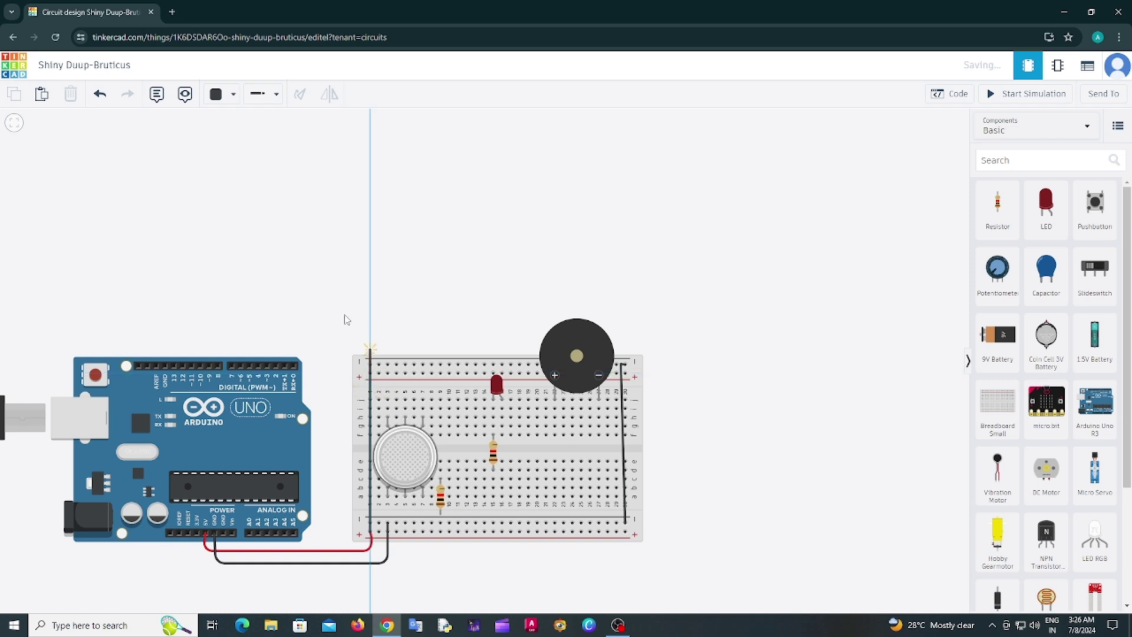
left_click(99, 94)
left_click(370, 418)
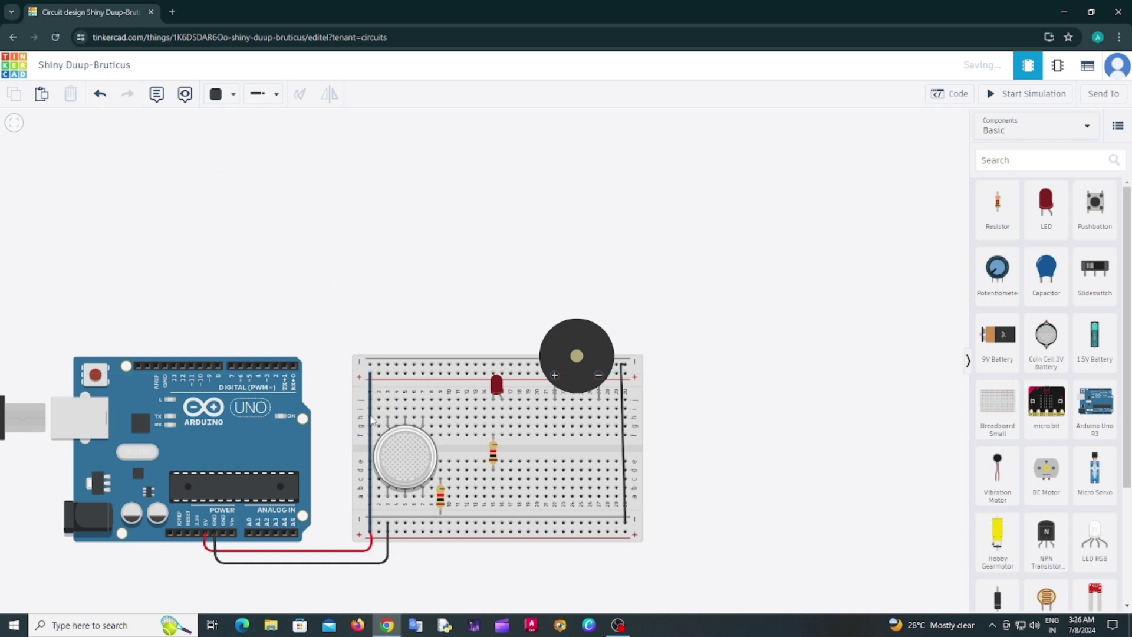
left_click(220, 95)
left_click(274, 155)
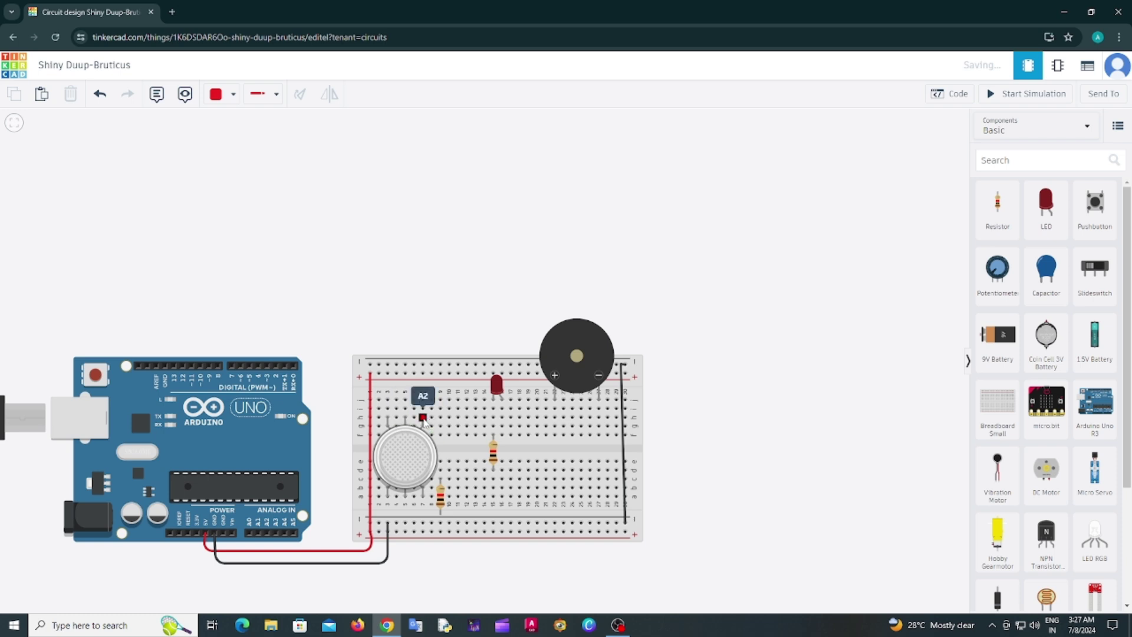
Connect each of the gas sensor's three upper pins to the upper positive rail with straight red wires
left_click(387, 373)
left_click(388, 418)
left_click(405, 374)
left_click(405, 417)
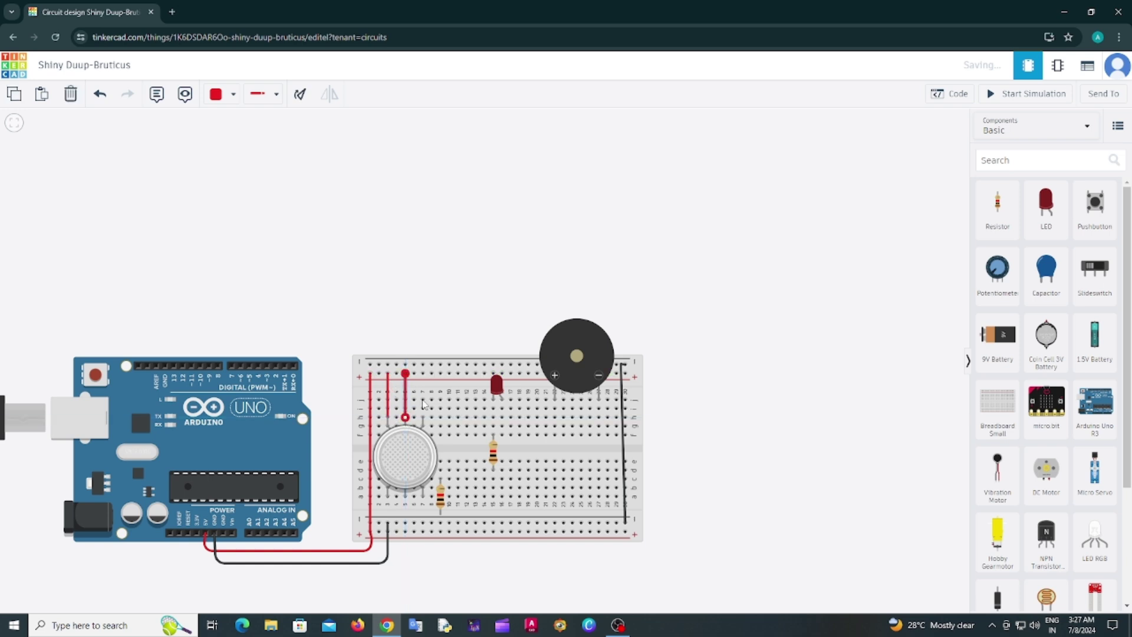
left_click(423, 374)
left_click(423, 417)
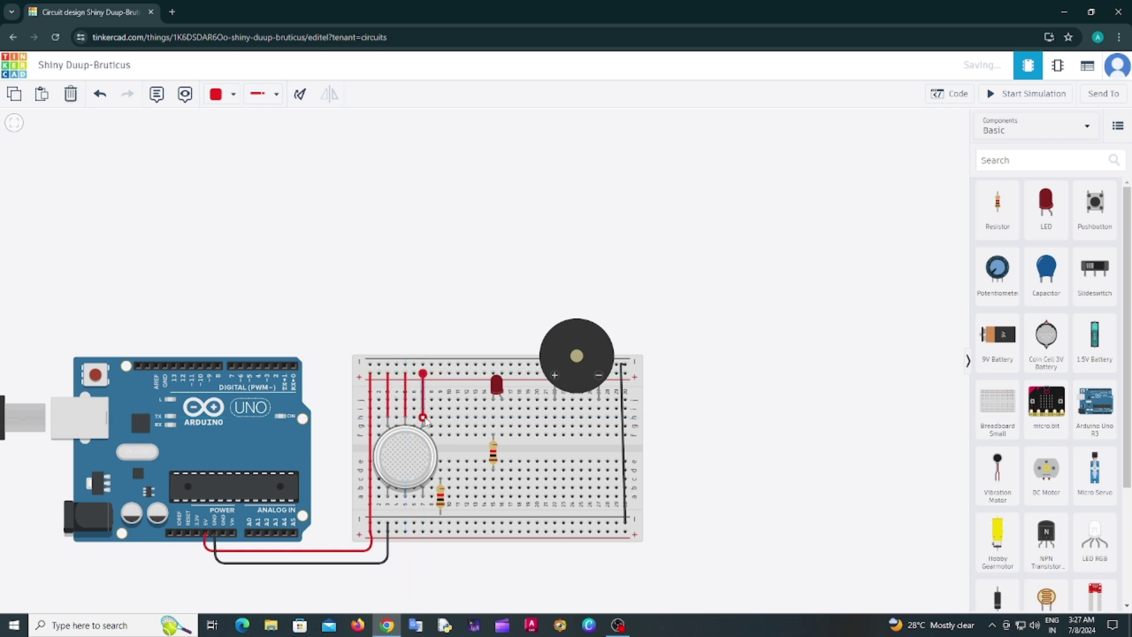
left_click(688, 437)
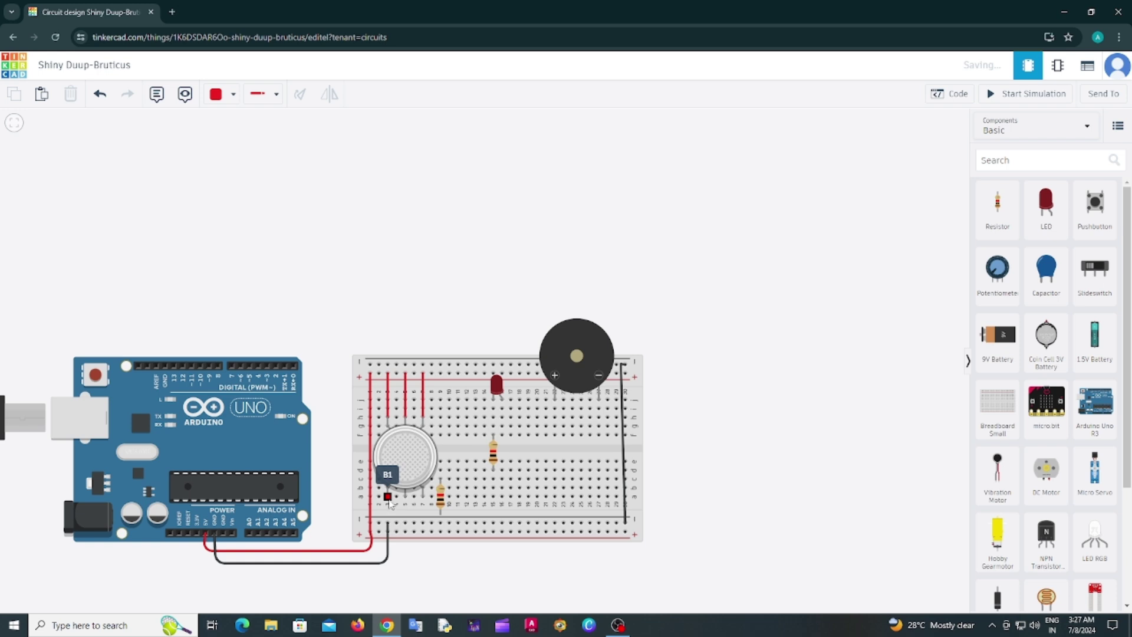
Wire the gas sensor's lower B1 pin to Arduino analog pin A0 with one bend and color the wire green
left_click(388, 497)
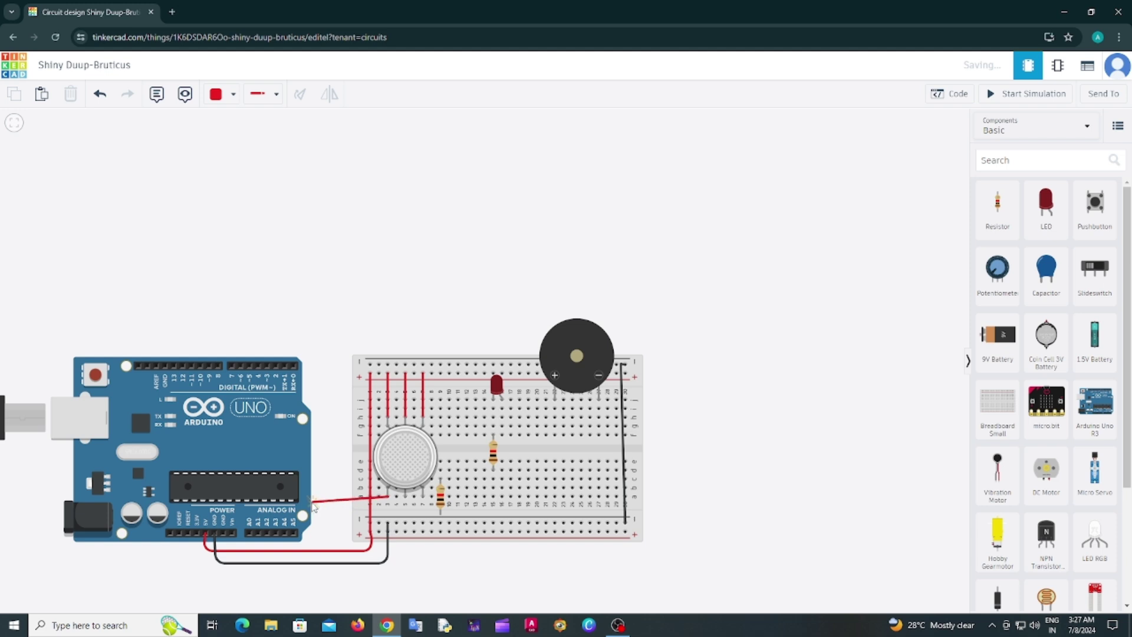
left_click(249, 498)
left_click(249, 533)
left_click(219, 94)
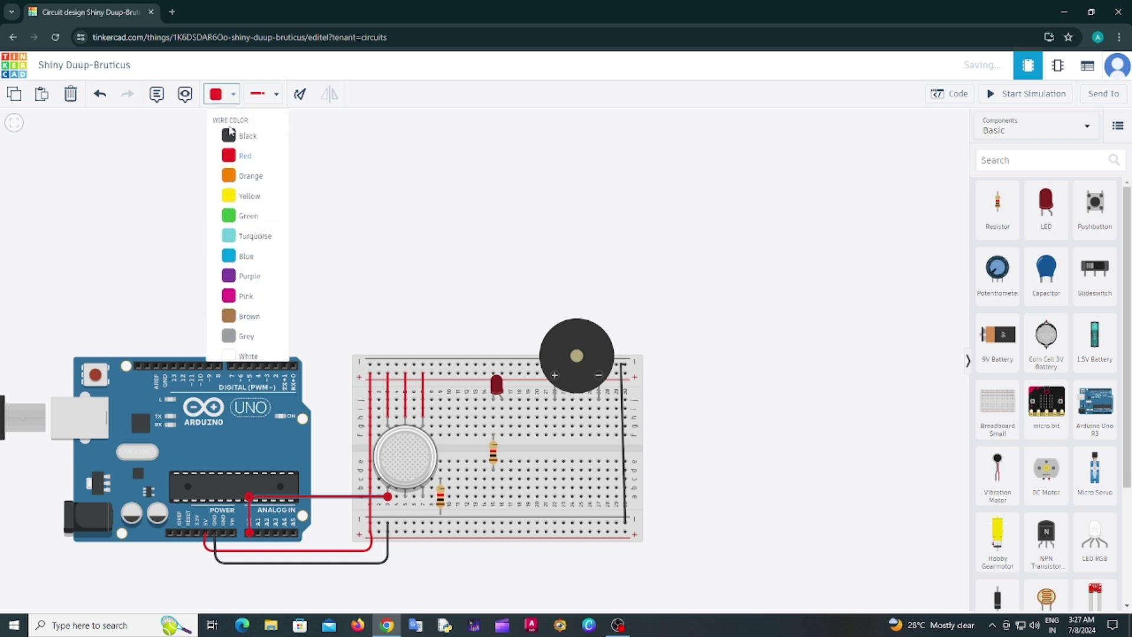
left_click(248, 212)
left_click(353, 254)
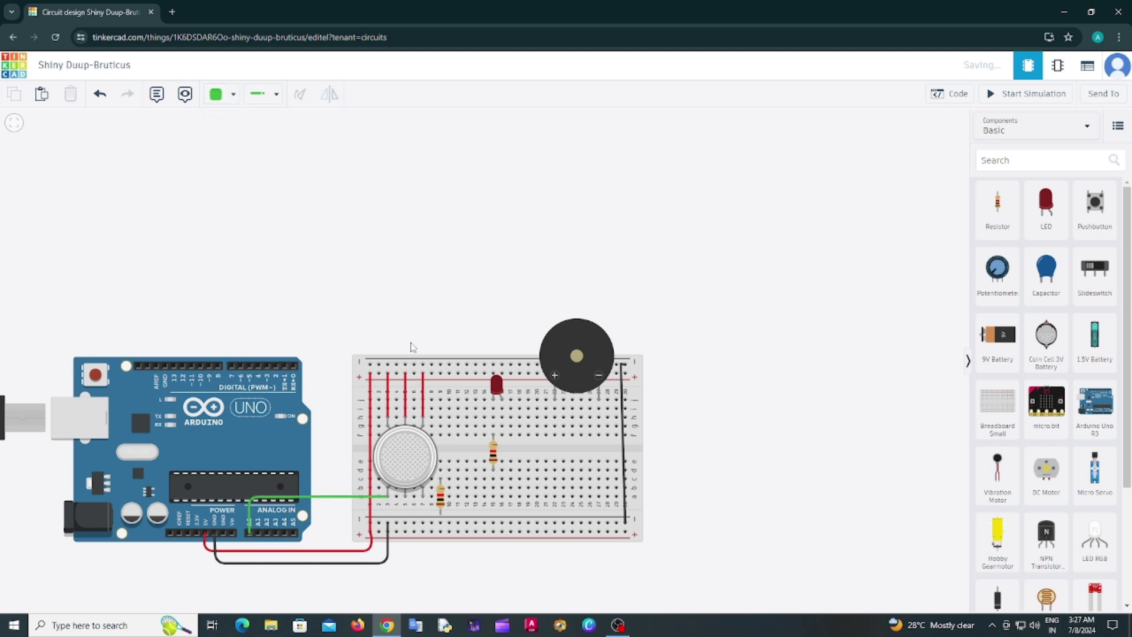
Connect the gas sensor's lower middle pin to the lower negative rail and color the wire black
left_click(405, 497)
left_click(405, 523)
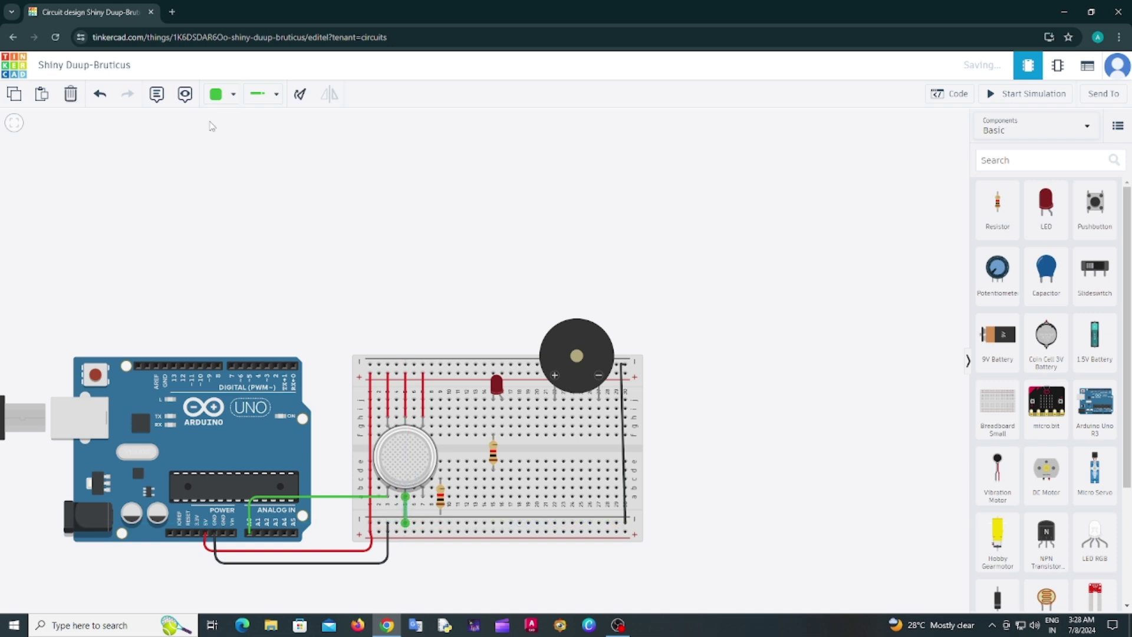
left_click(217, 101)
left_click(239, 134)
Set the resistance of the resistor beside the gas sensor to 4.7 kΩ
left_click(444, 505)
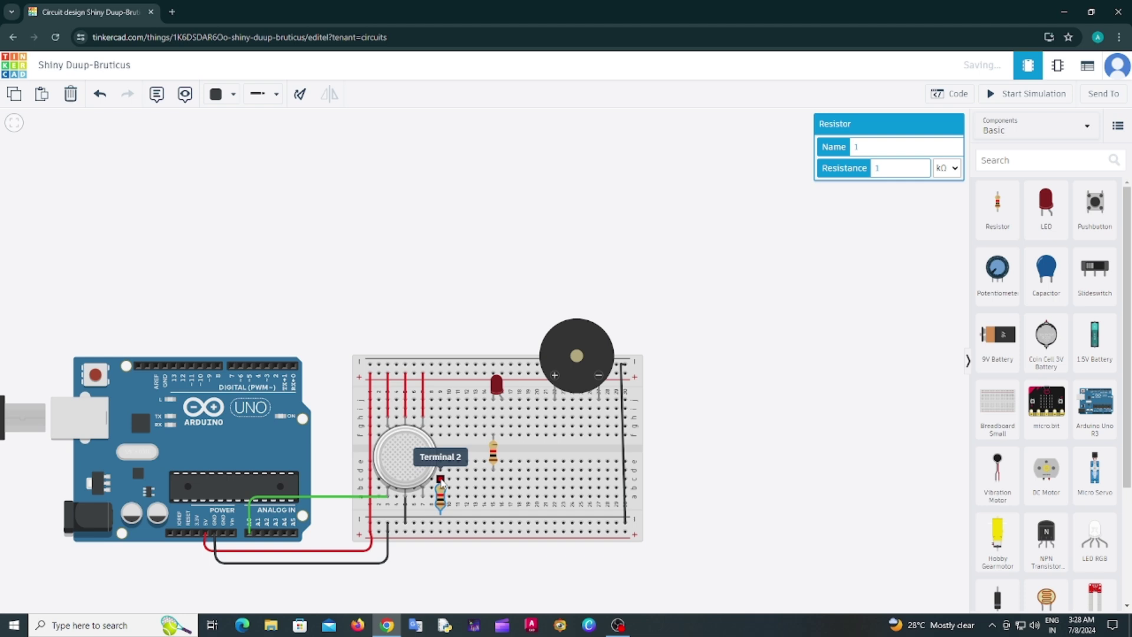
left_click(522, 224)
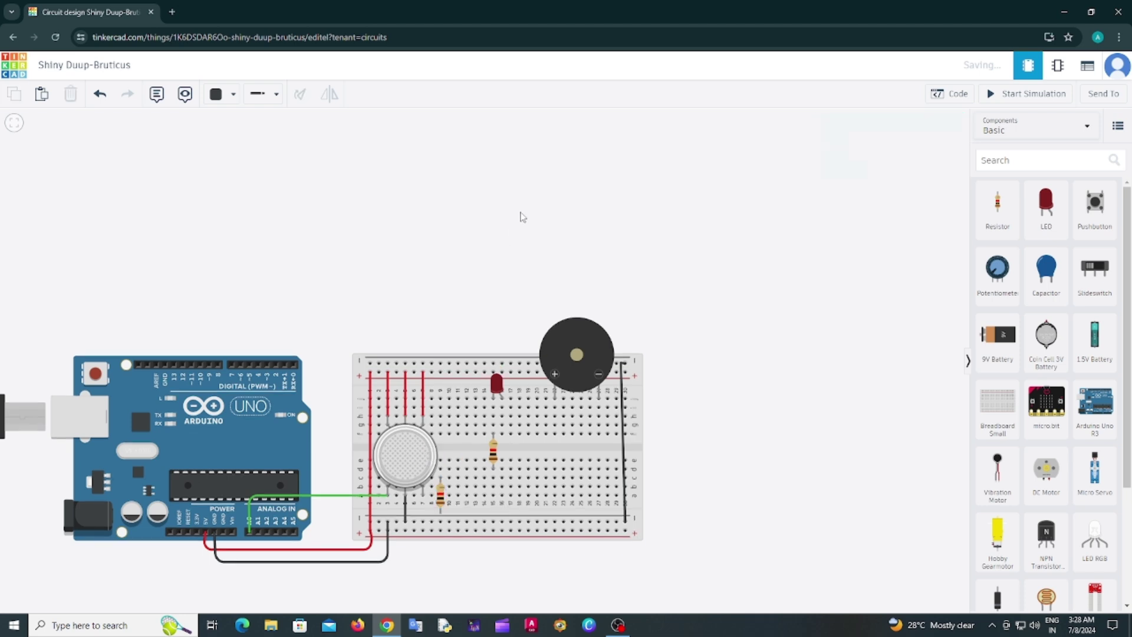
left_click(439, 500)
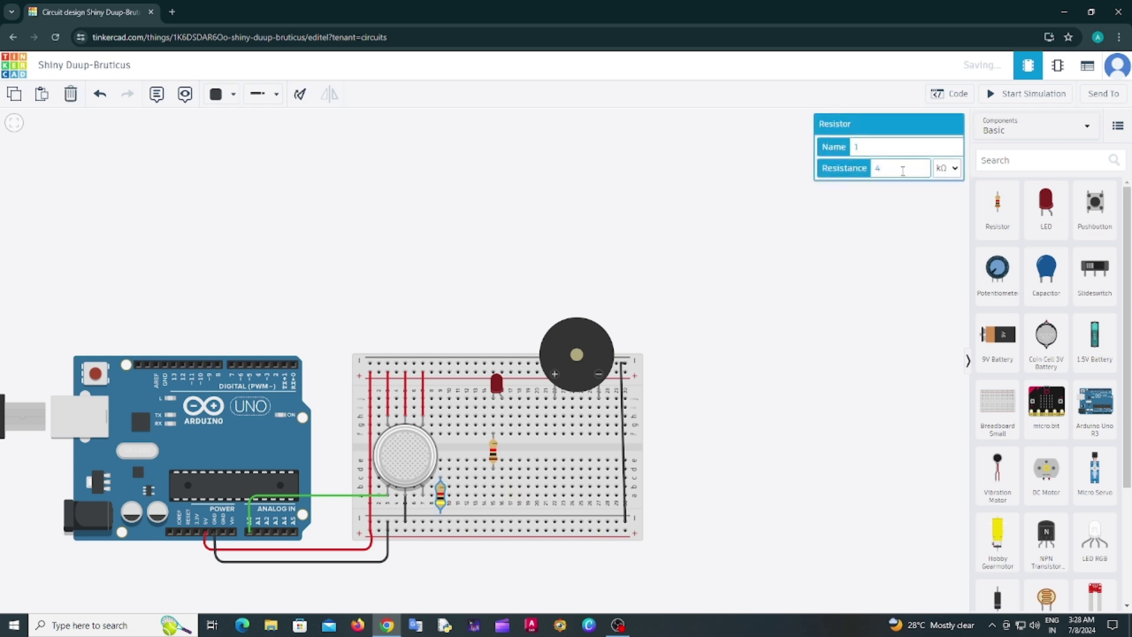
left_click(881, 239)
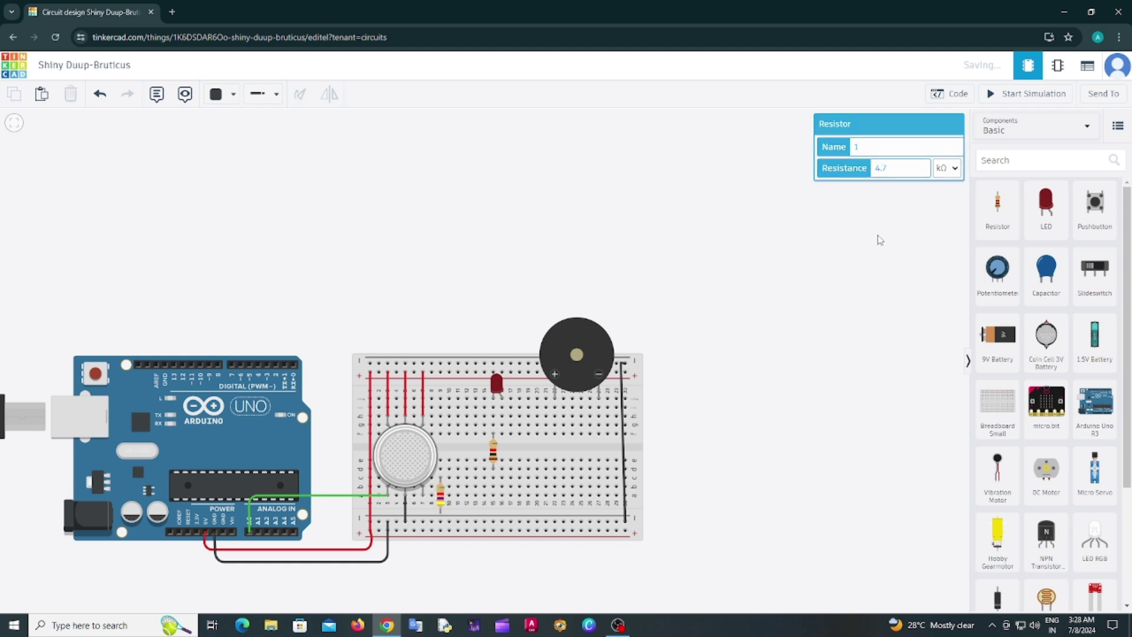
Rotate the 4.7 kΩ resistor to lie horizontally and wire its free end to the lower negative rail in black
left_click(441, 497)
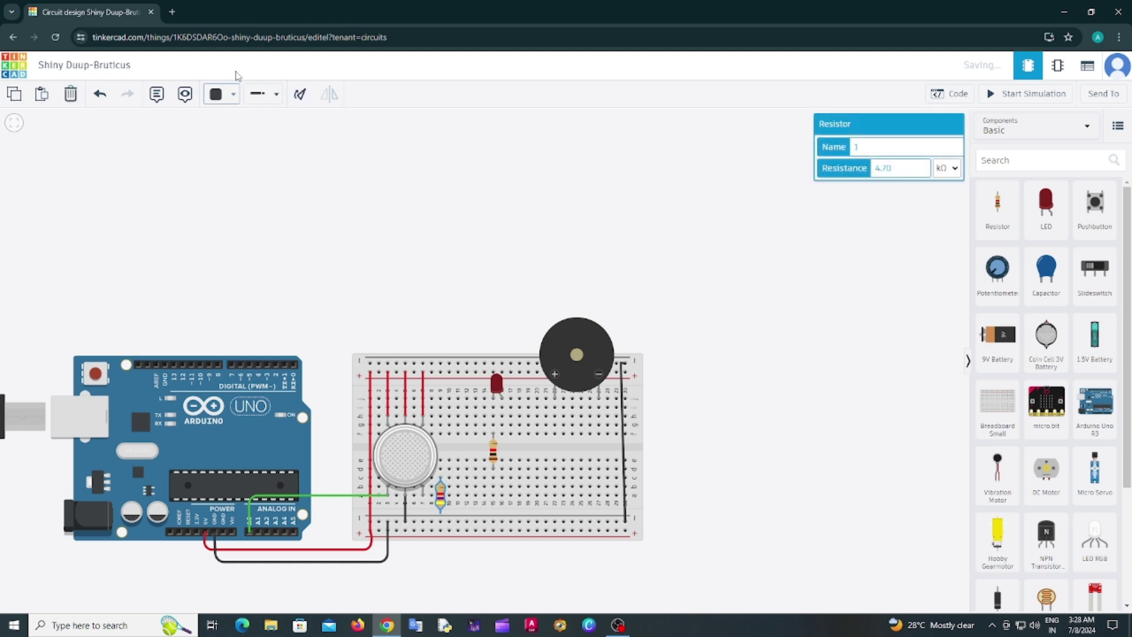
left_click(300, 96)
left_click(300, 96)
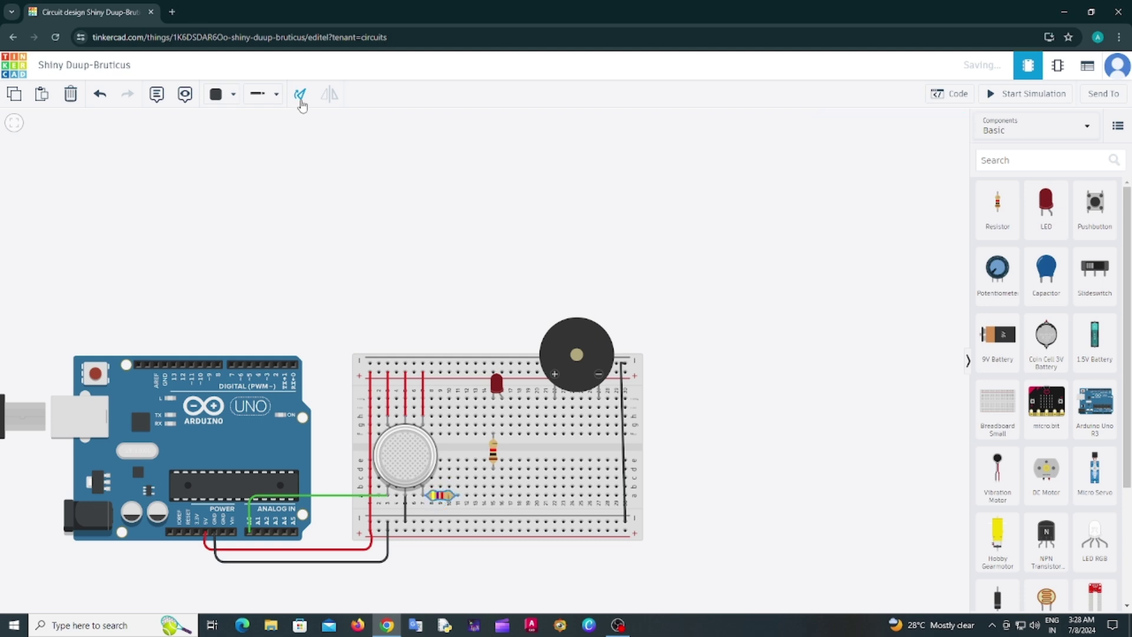
left_click(458, 497)
left_click(458, 522)
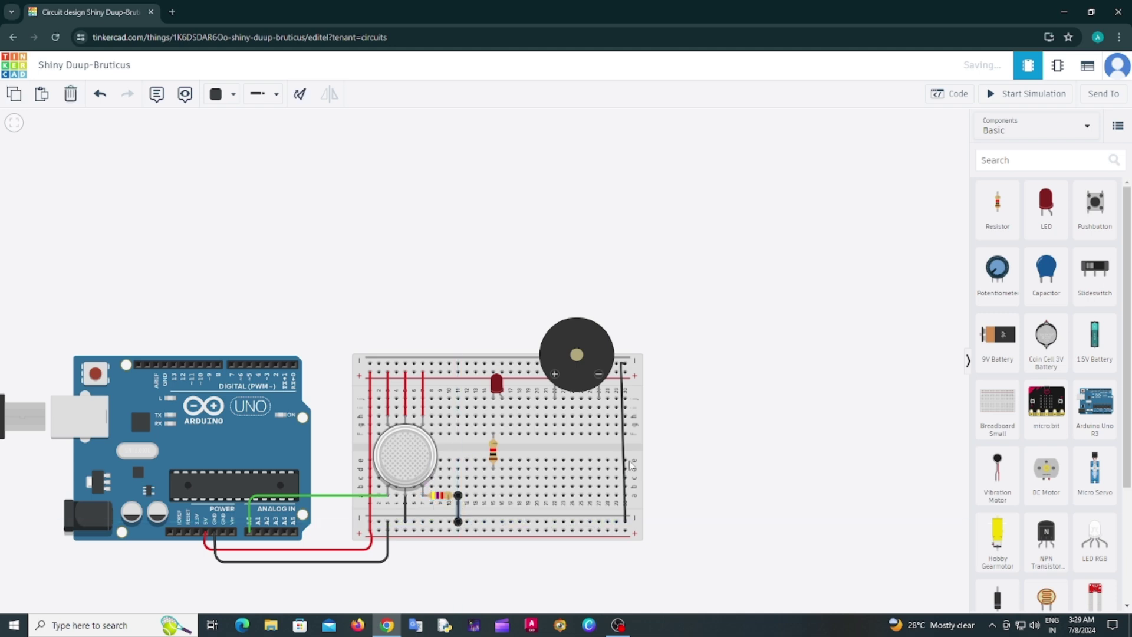
left_click(675, 430)
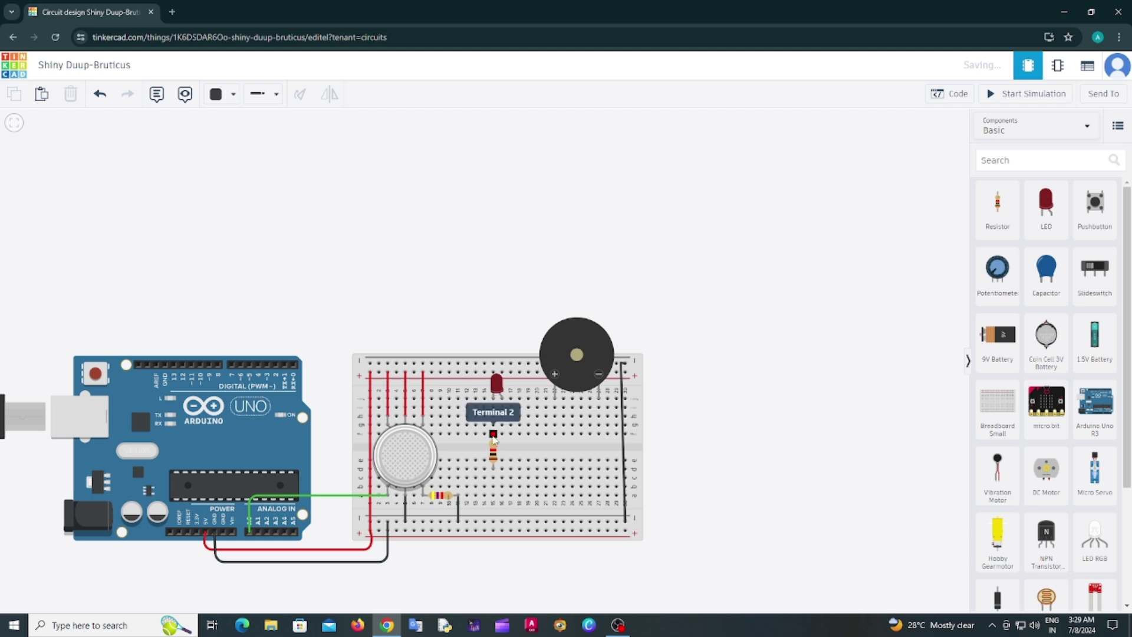
Set the resistor below the LED to 330 Ω and wire its lower end to the lower negative rail
left_click(496, 454)
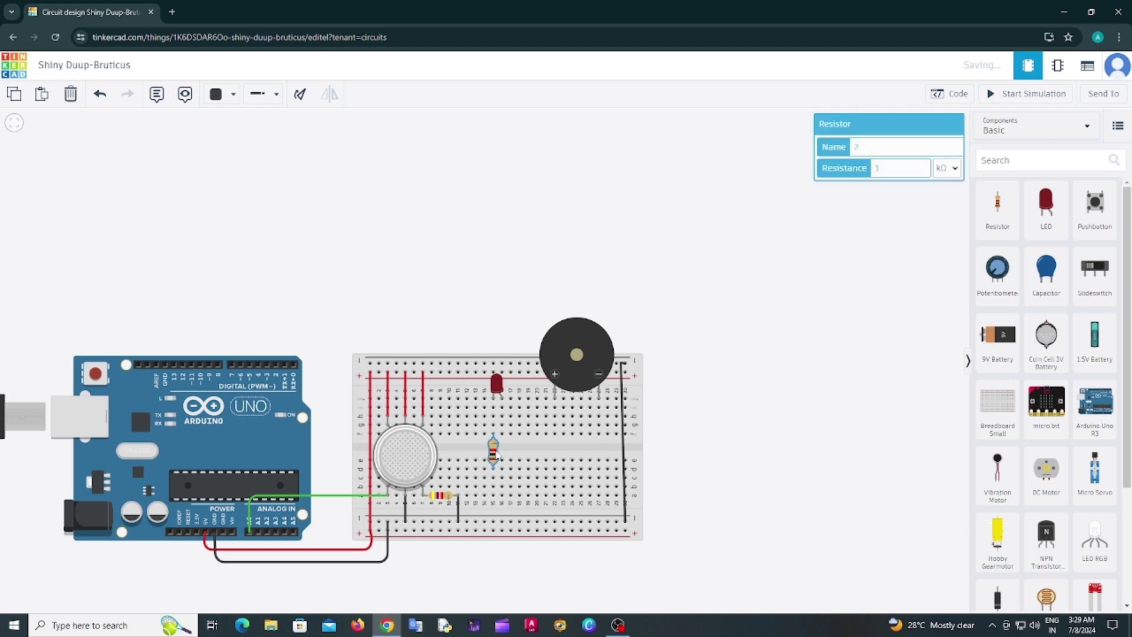
left_click(883, 169)
type("330")
left_click(947, 170)
left_click(950, 235)
left_click(827, 310)
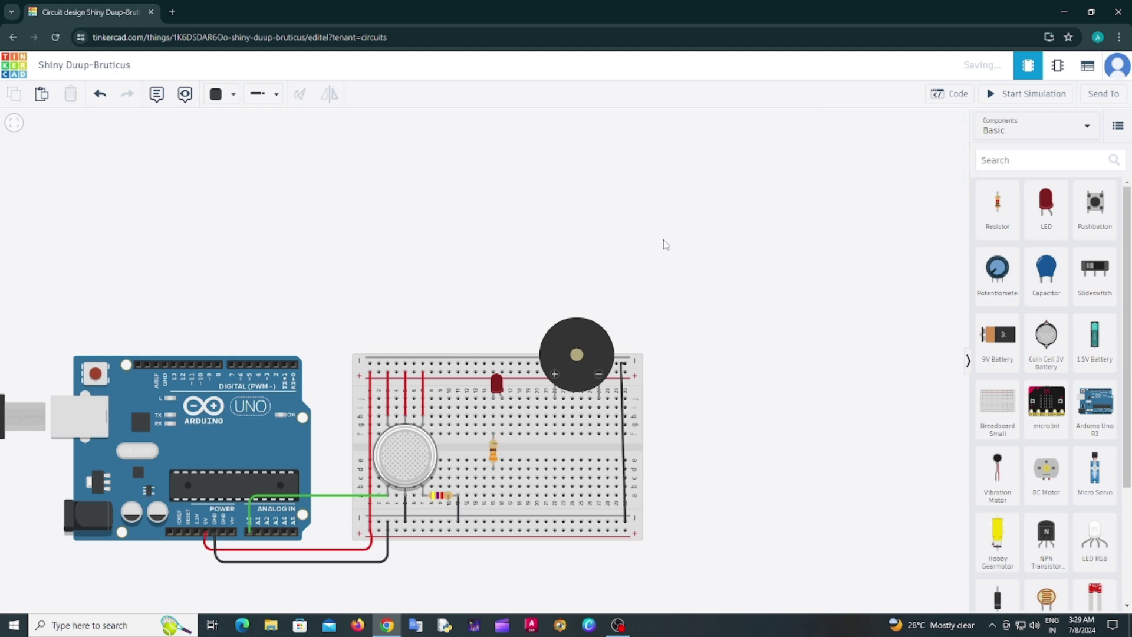
left_click(493, 470)
left_click(496, 519)
Route a wire from the LED anode's breadboard column below and around the board to Arduino digital pin 3
left_click(501, 399)
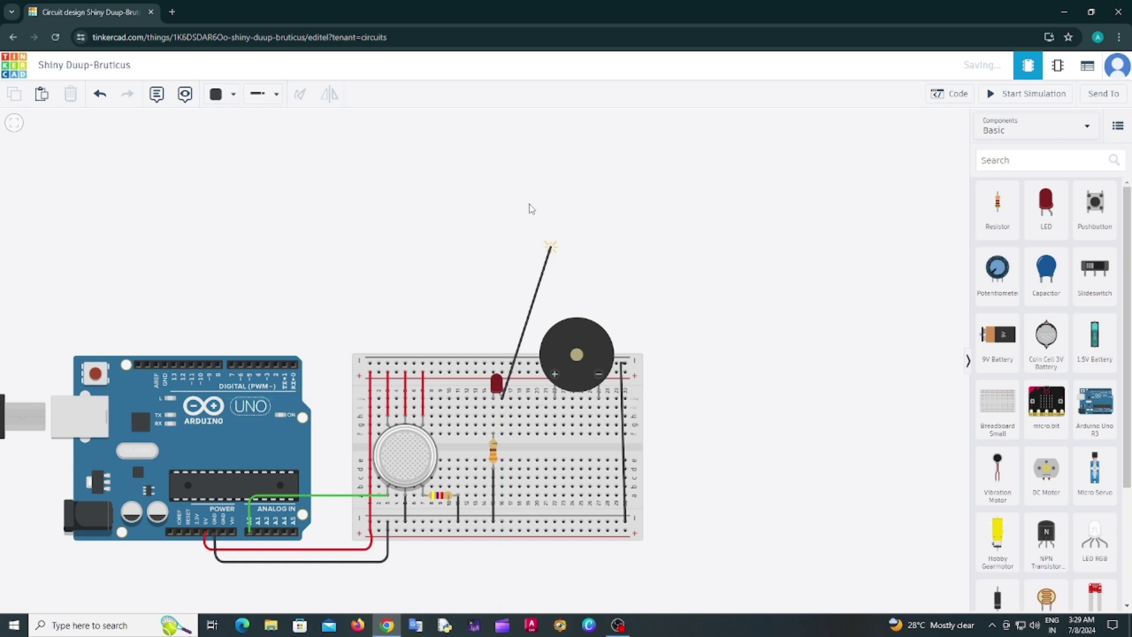
left_click(101, 94)
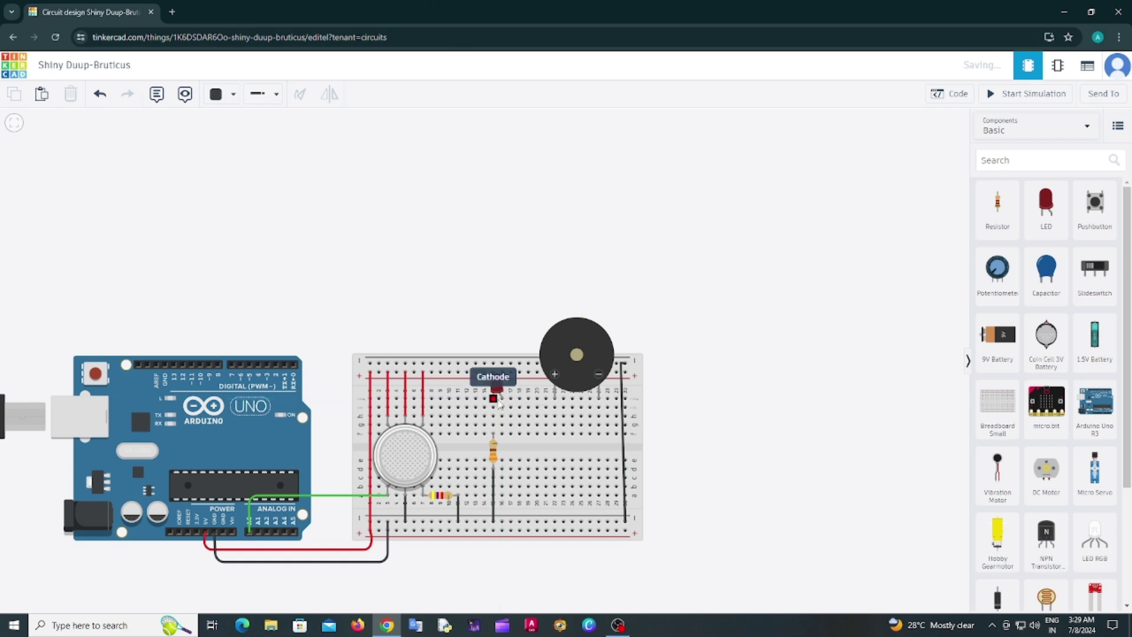
left_click(502, 434)
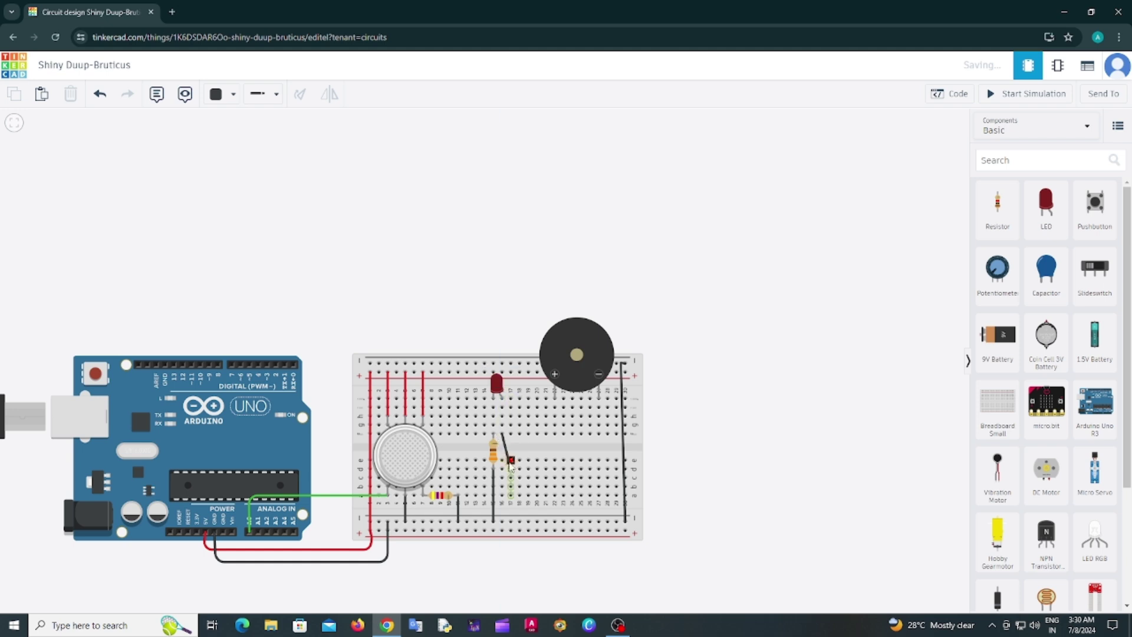
left_click(504, 573)
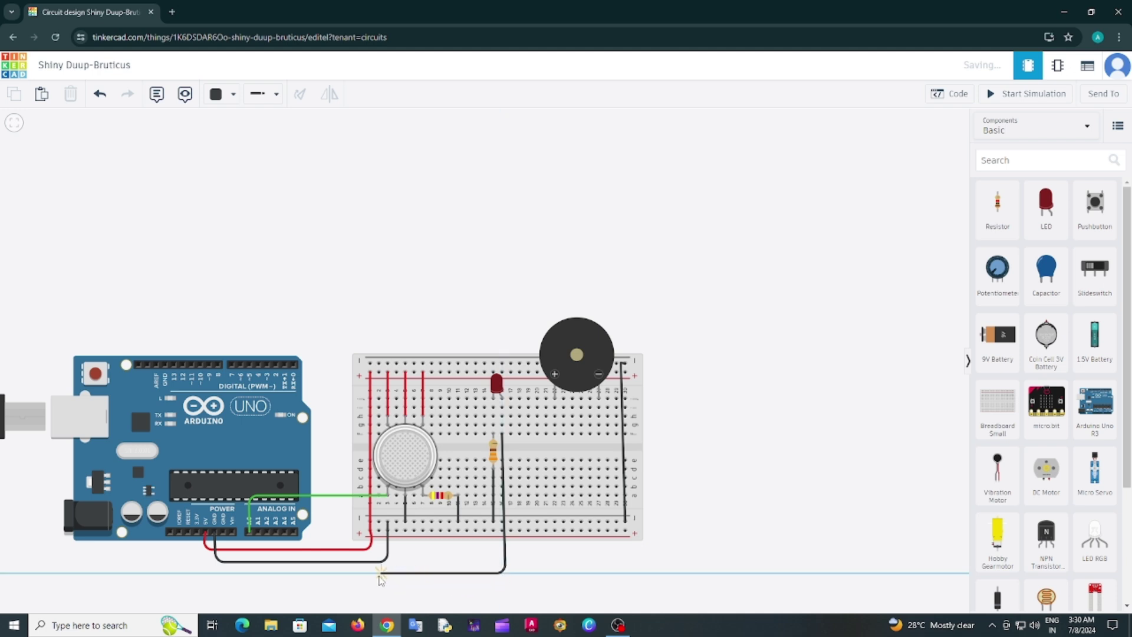
left_click(336, 572)
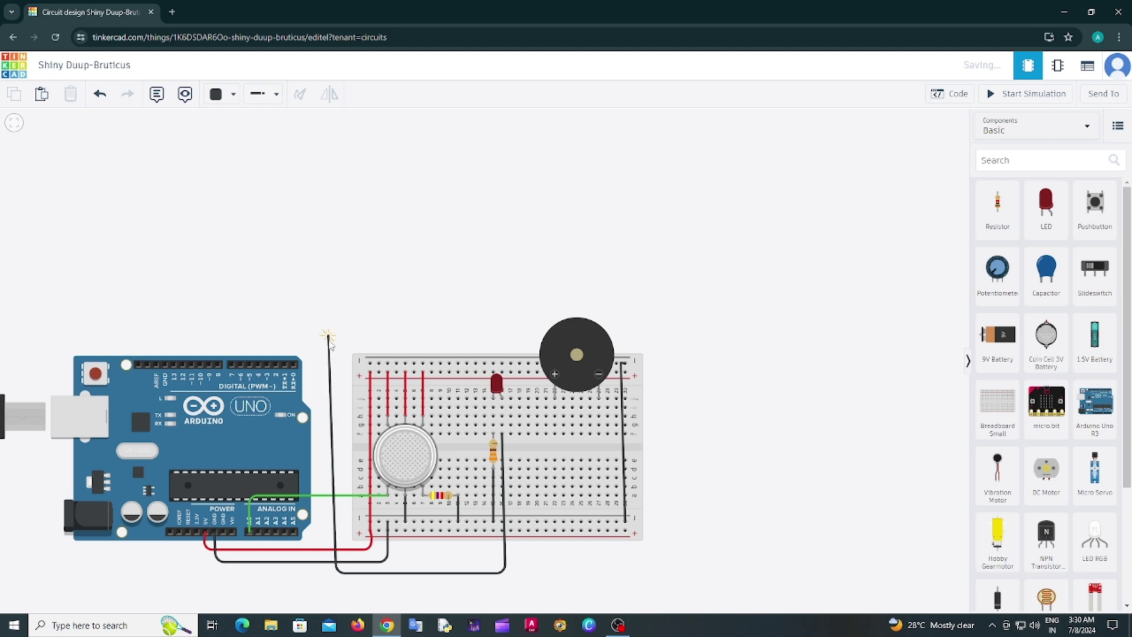
left_click(327, 341)
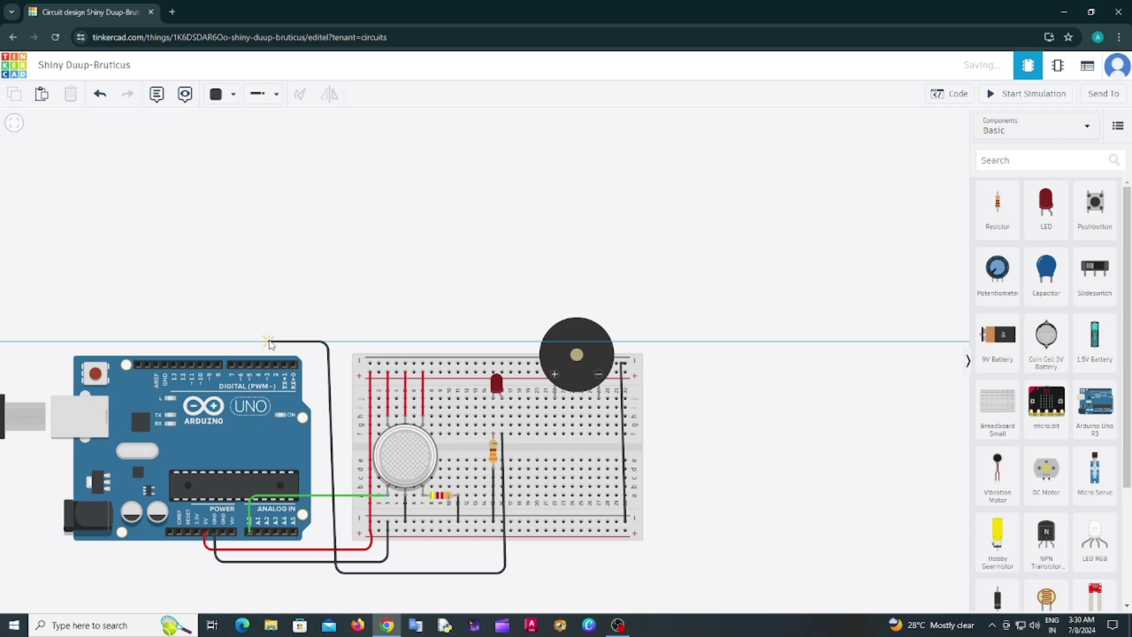
left_click(269, 342)
left_click(268, 364)
left_click(333, 278)
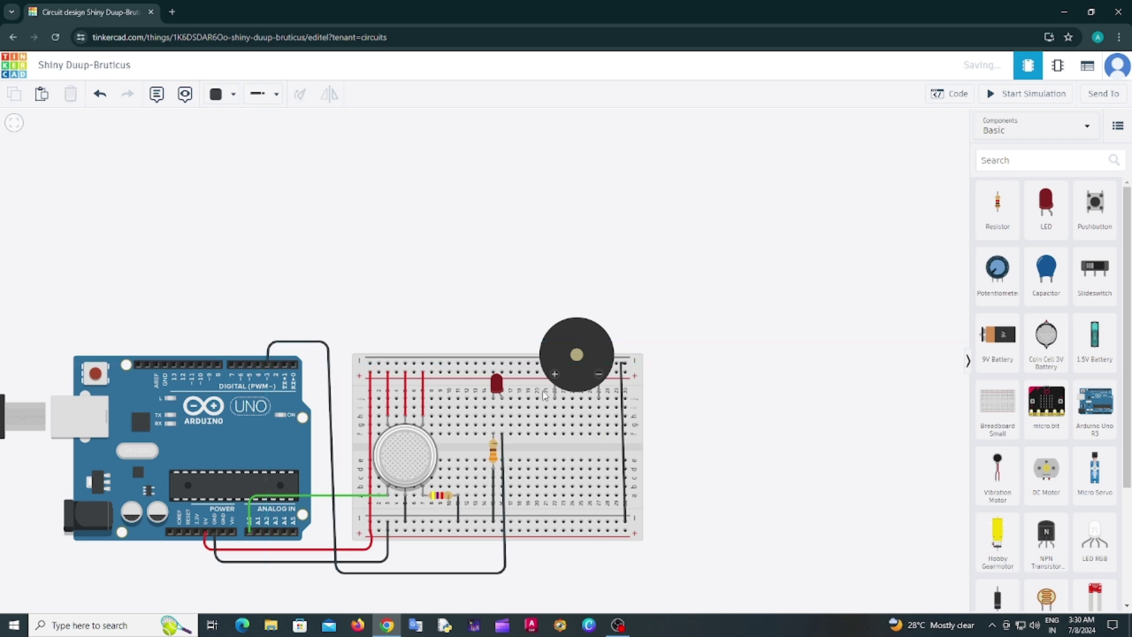
Color the wire between the LED anode's column and pin 3 pink
left_click(325, 350)
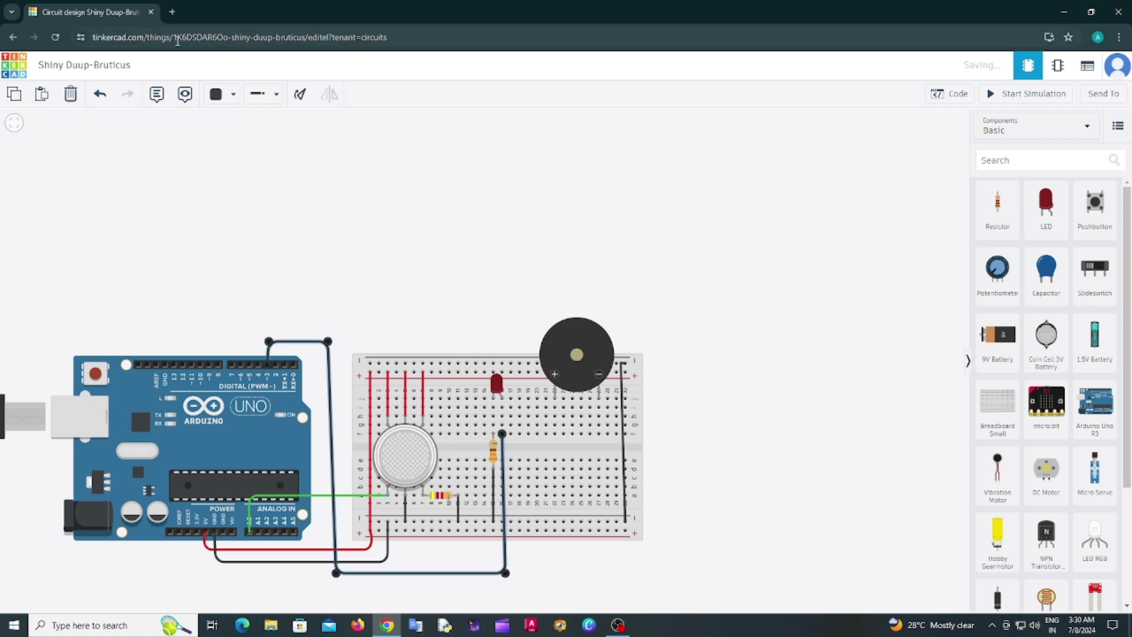
left_click(219, 94)
left_click(270, 295)
left_click(449, 224)
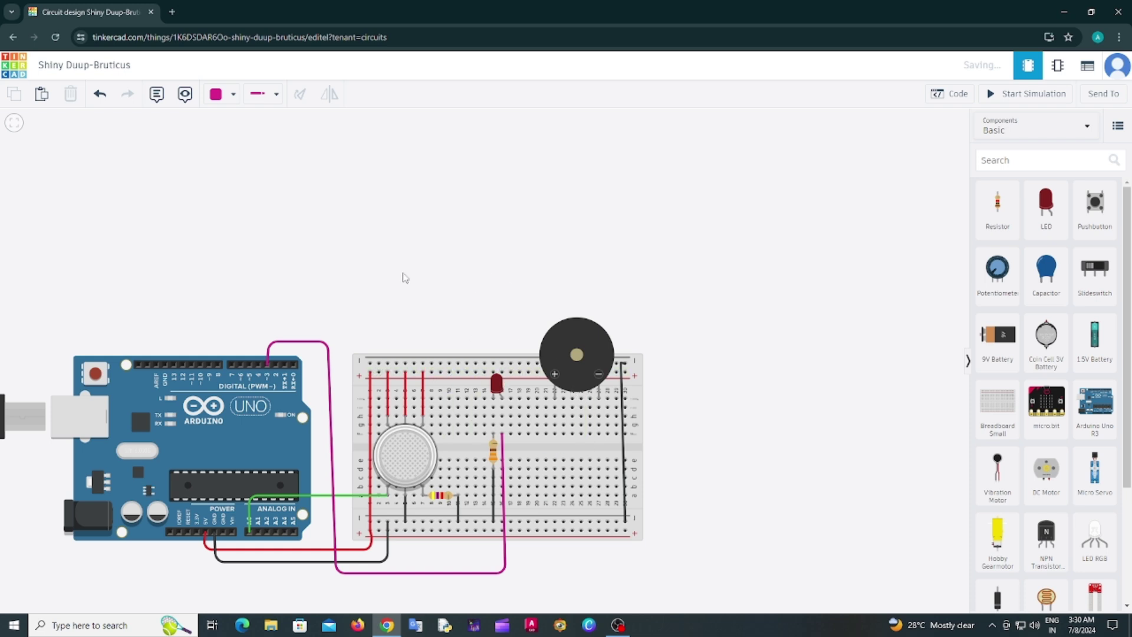
Route a wire from the piezo's positive column around the outside of the LED wire to Arduino digital pin 4
left_click(555, 434)
left_click(552, 587)
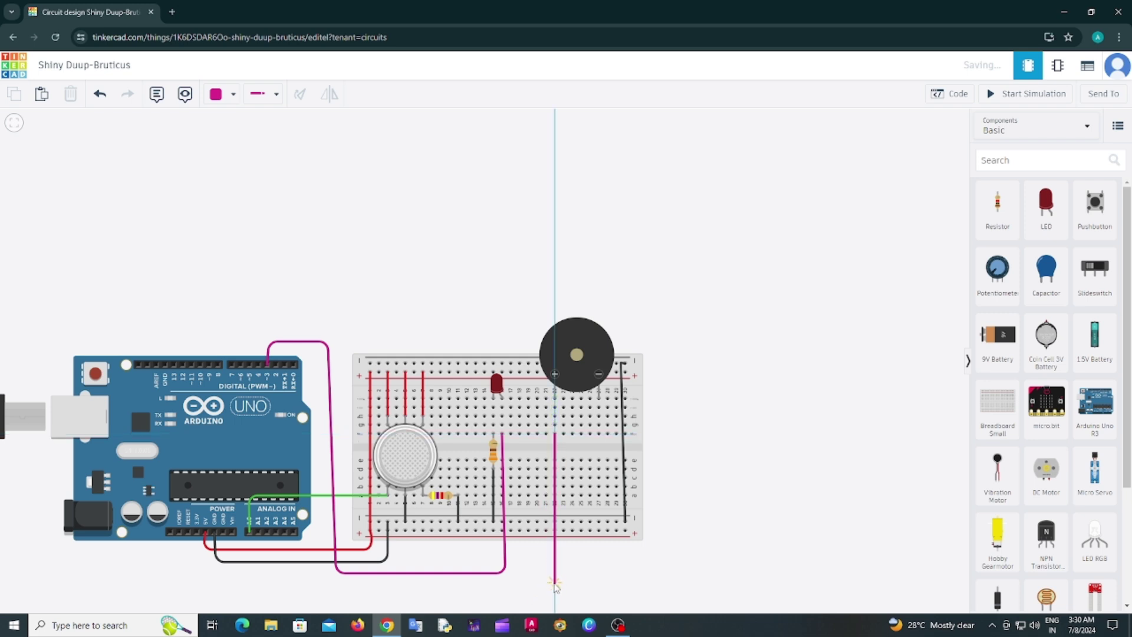
left_click(555, 587)
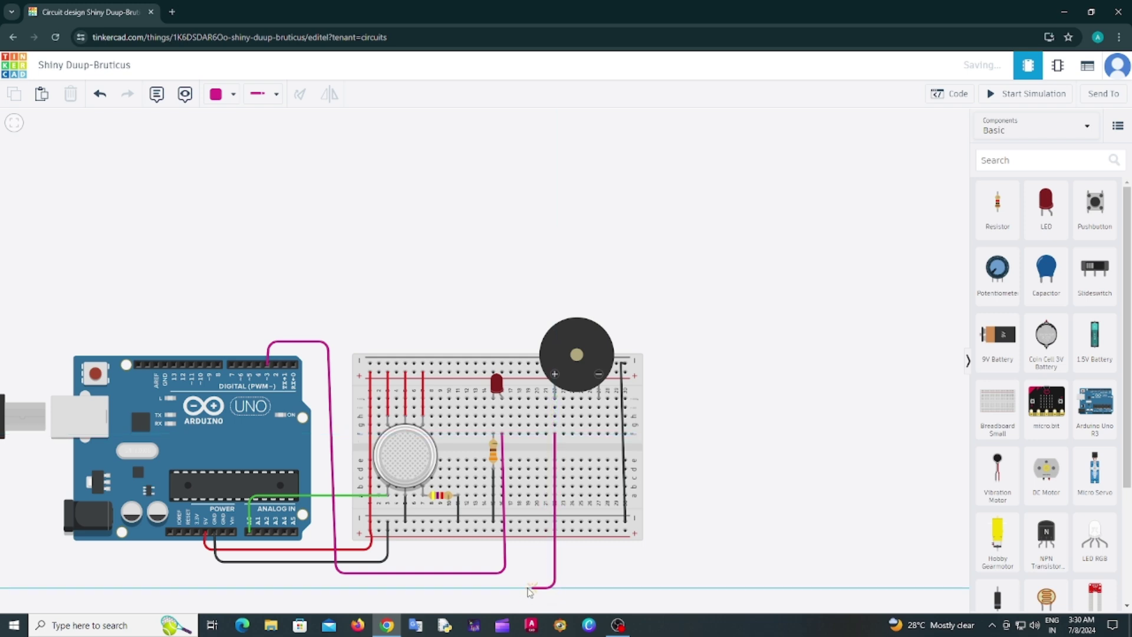
left_click(322, 584)
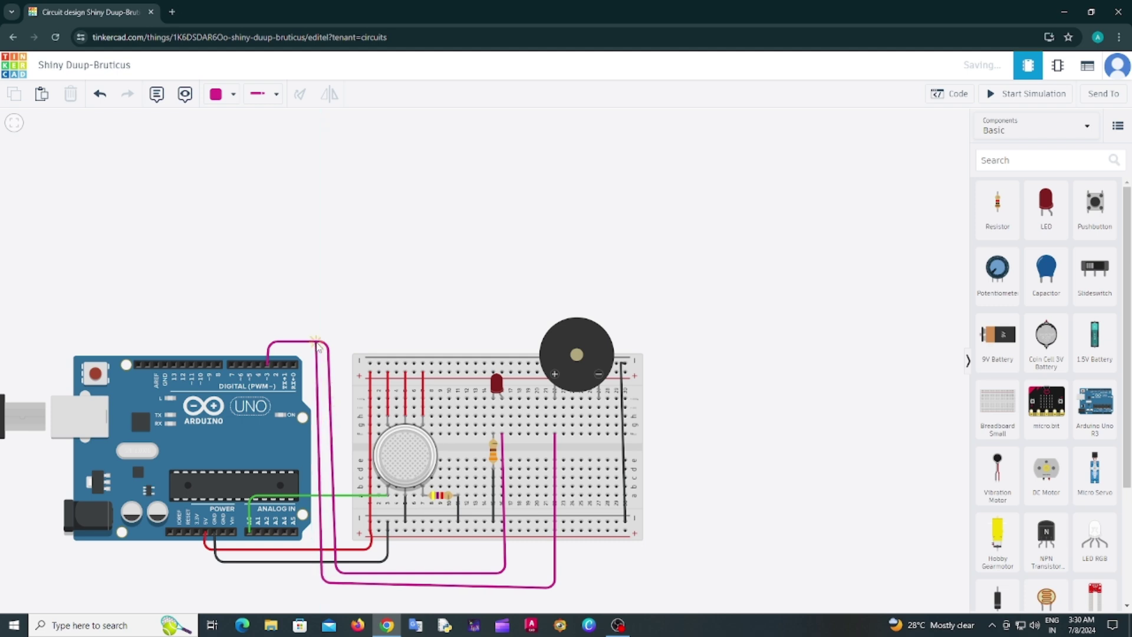
left_click(314, 324)
left_click(259, 324)
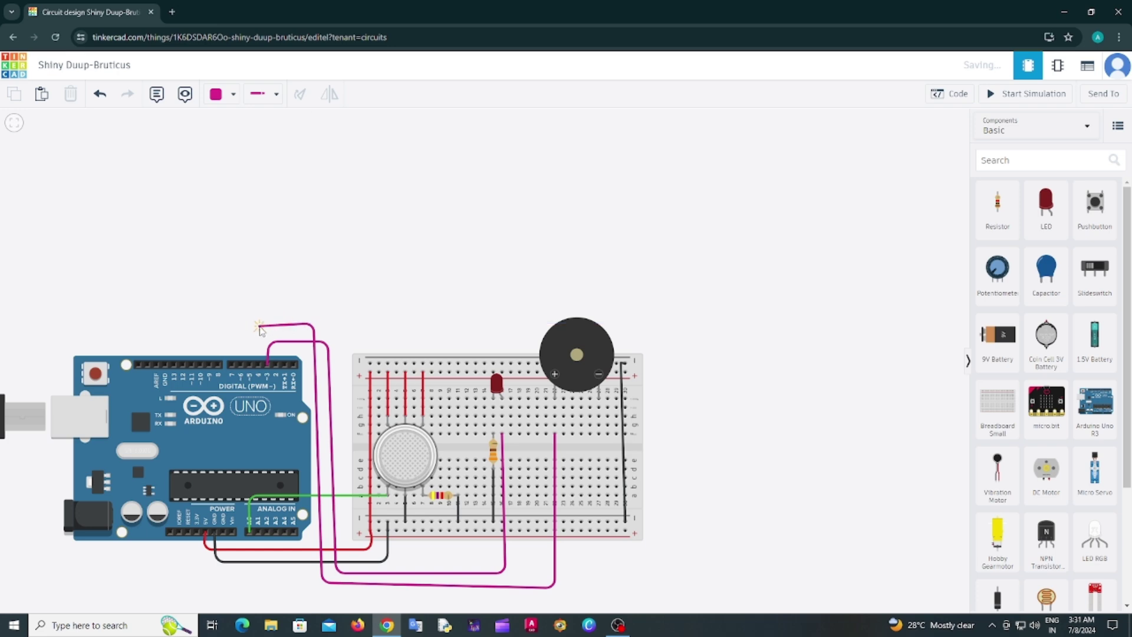
left_click(259, 365)
Straighten the upper bend of the piezo's pin 4 wire and color the wire yellow
left_click(299, 323)
left_click_drag(301, 326, 300, 331)
left_click(303, 331)
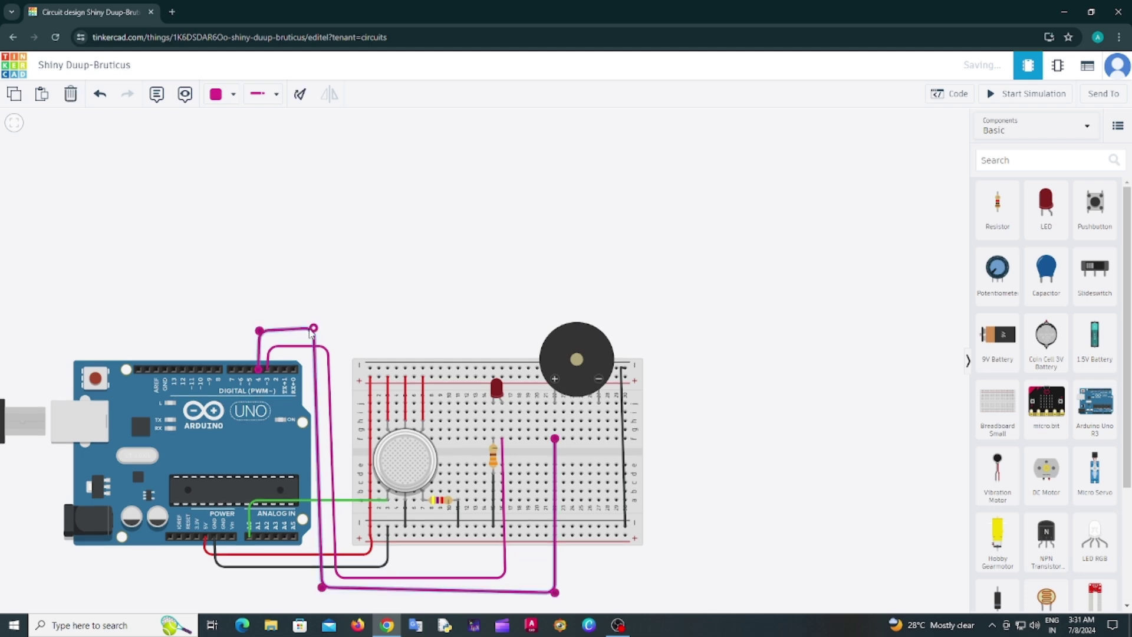
left_click(214, 99)
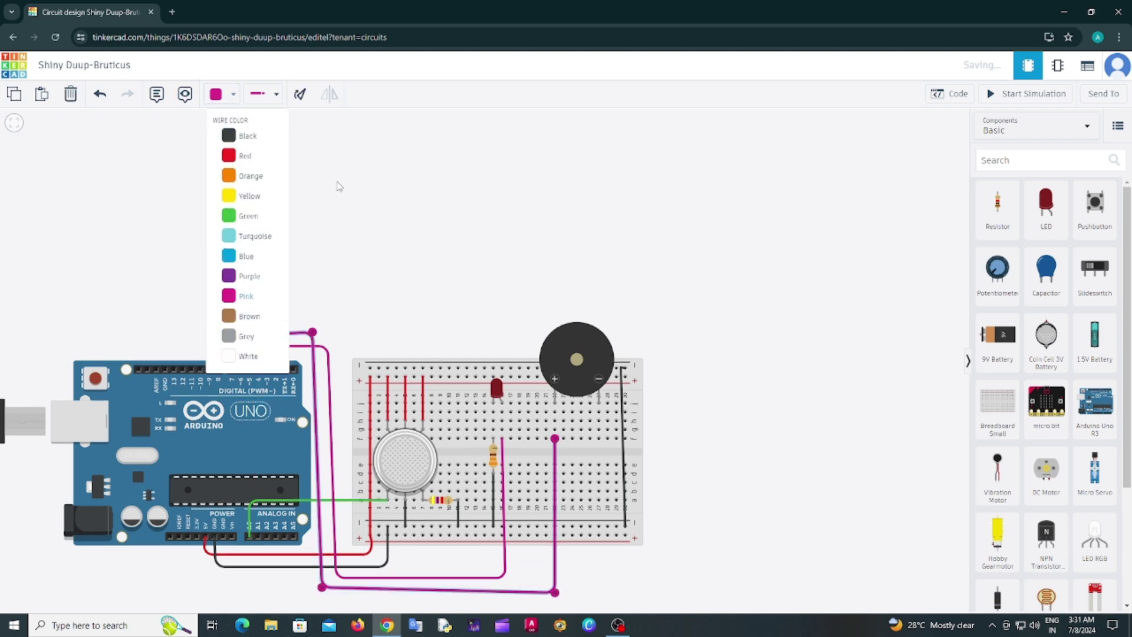
left_click(242, 196)
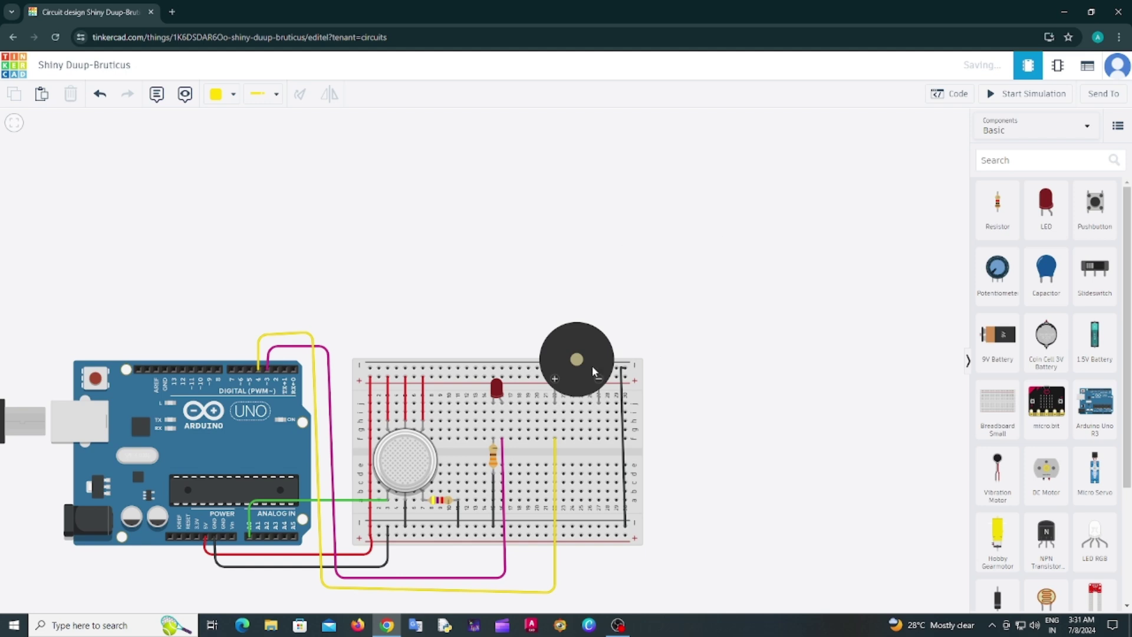
Connect the piezo's negative column to the lower negative rail with a straight wire and color it black
left_click(599, 437)
left_click(599, 500)
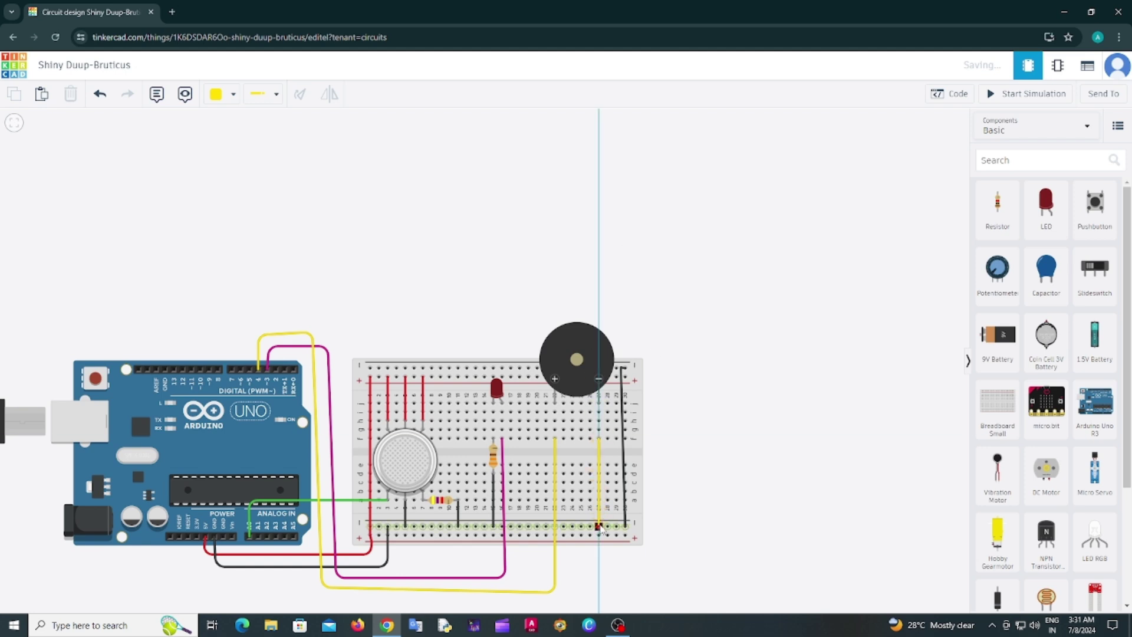
left_click(599, 527)
left_click(224, 93)
left_click(251, 139)
left_click(711, 221)
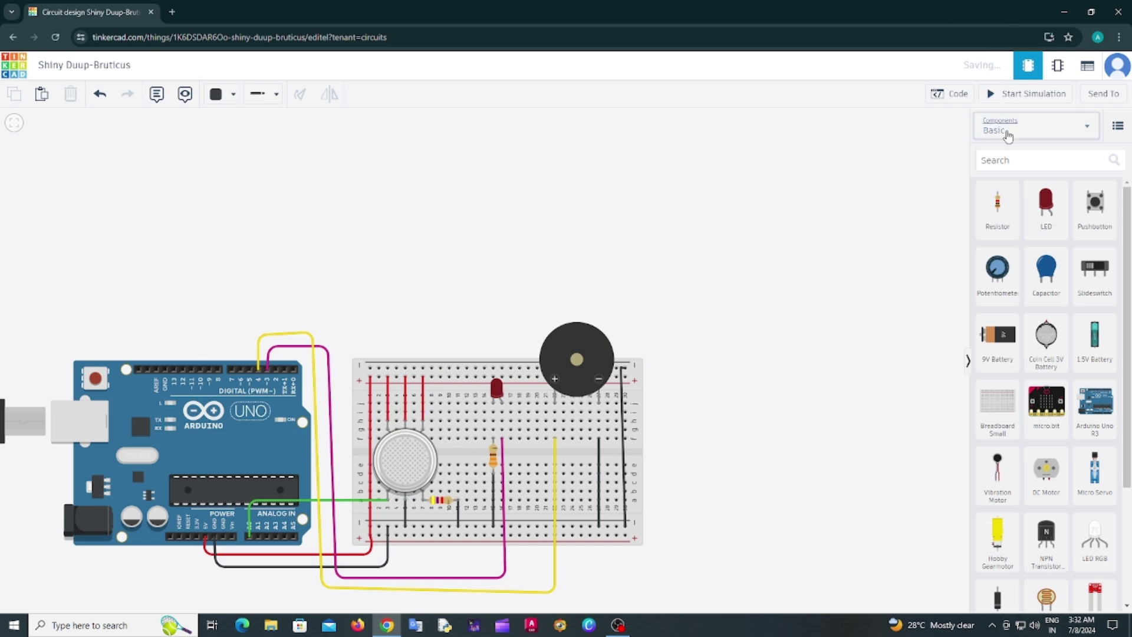
Open the Arduino's code and remove the default start and forever blocks together with their contents
left_click(970, 98)
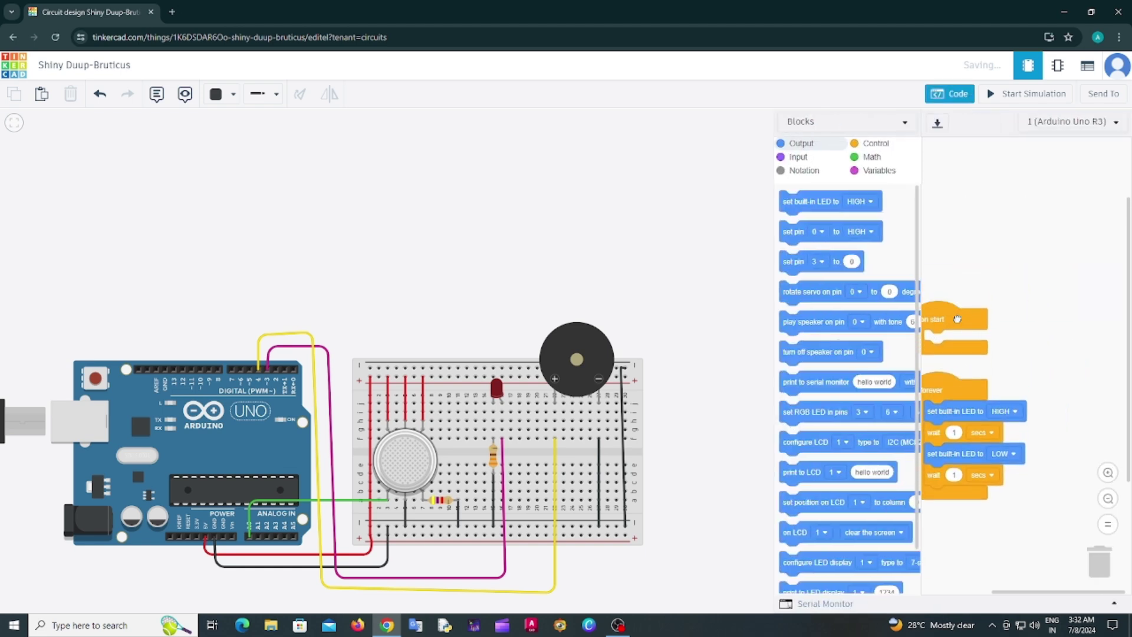
left_click_drag(957, 319, 855, 332)
left_click_drag(934, 432, 834, 427)
left_click_drag(949, 411, 859, 402)
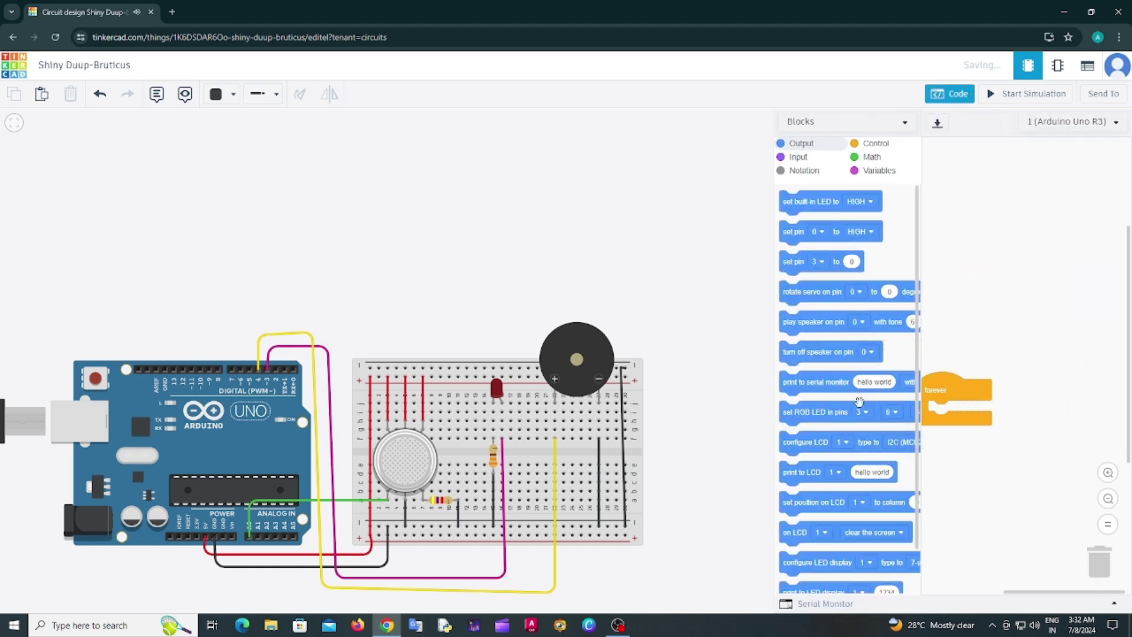
left_click_drag(961, 389, 866, 402)
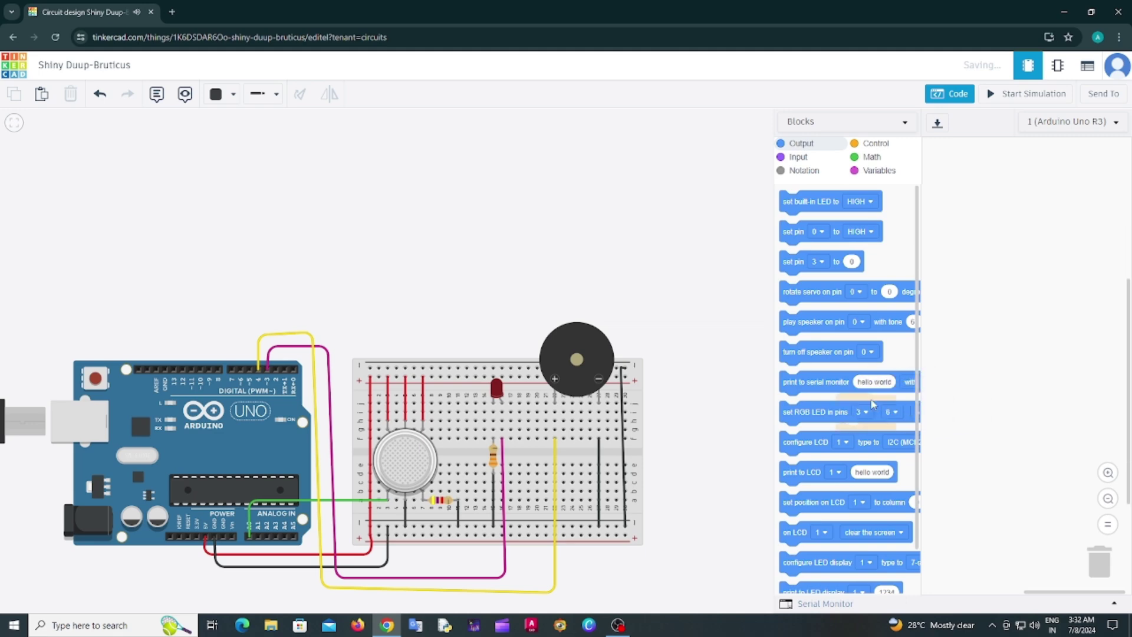
Create a new variable named gas for the Arduino program
left_click(827, 122)
left_click(845, 189)
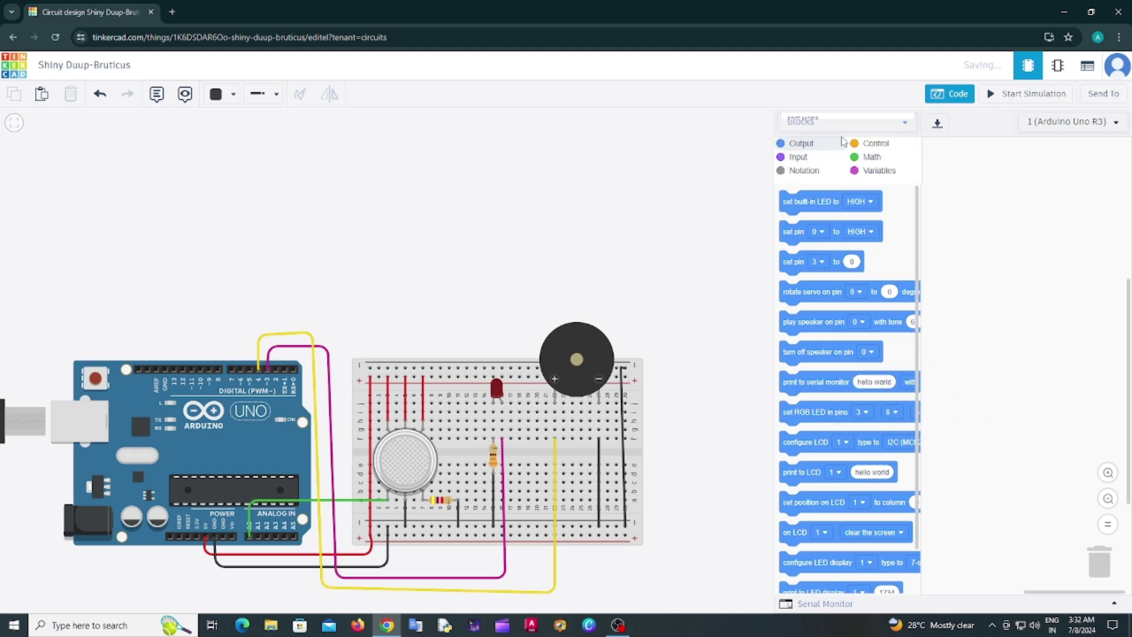
left_click(878, 170)
left_click(835, 201)
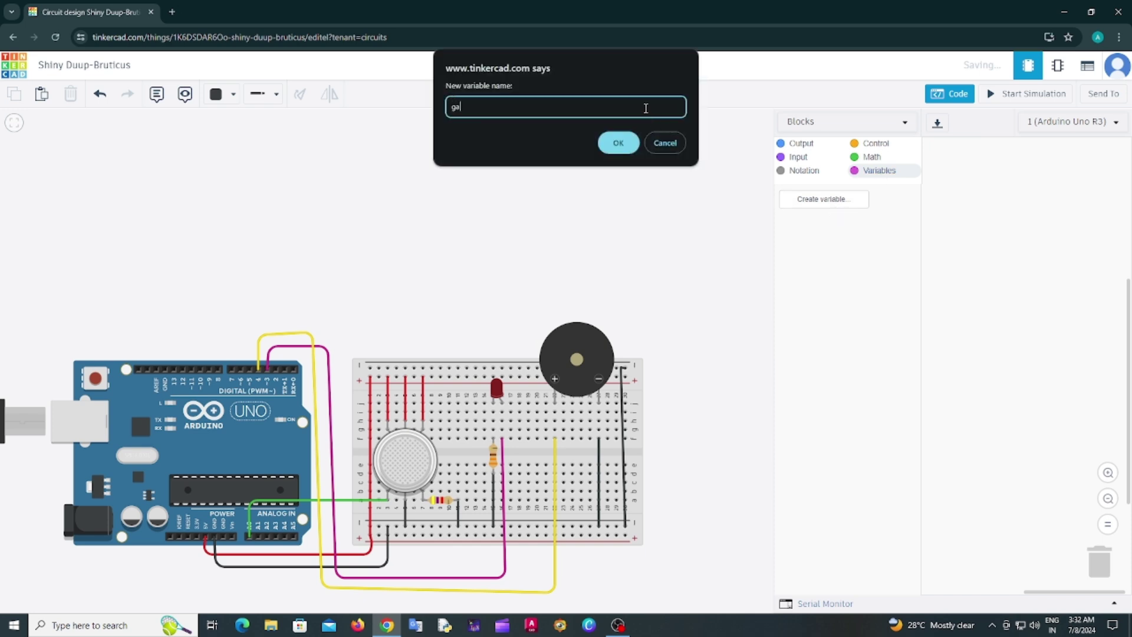
left_click(617, 142)
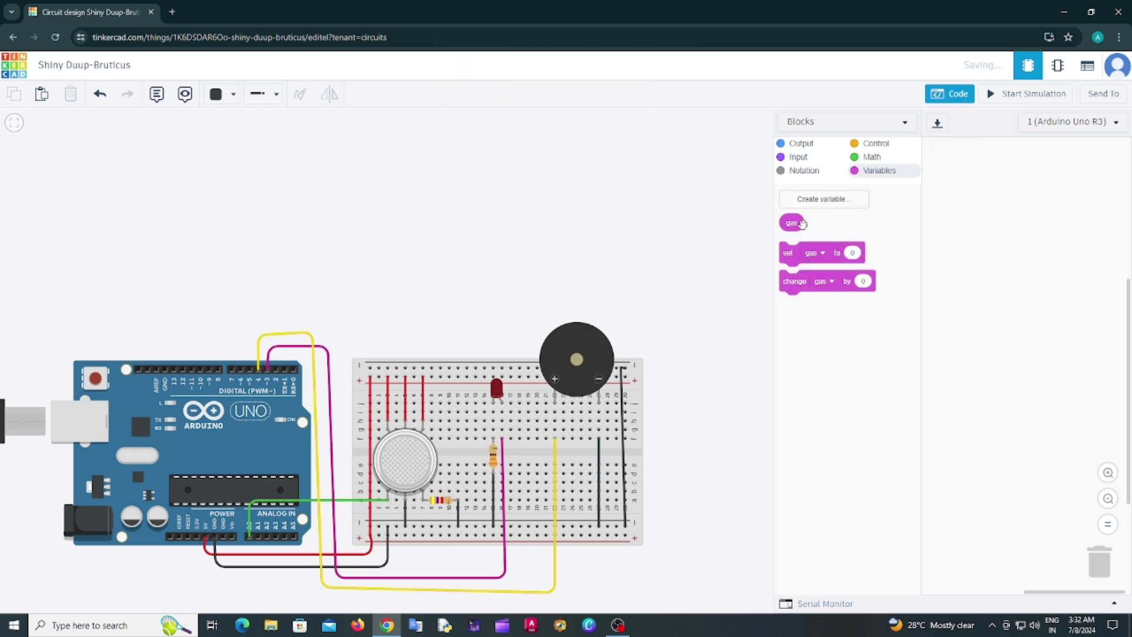
Add a block to the empty program that sets gas to the reading of analog pin A0
left_click_drag(817, 257, 960, 155)
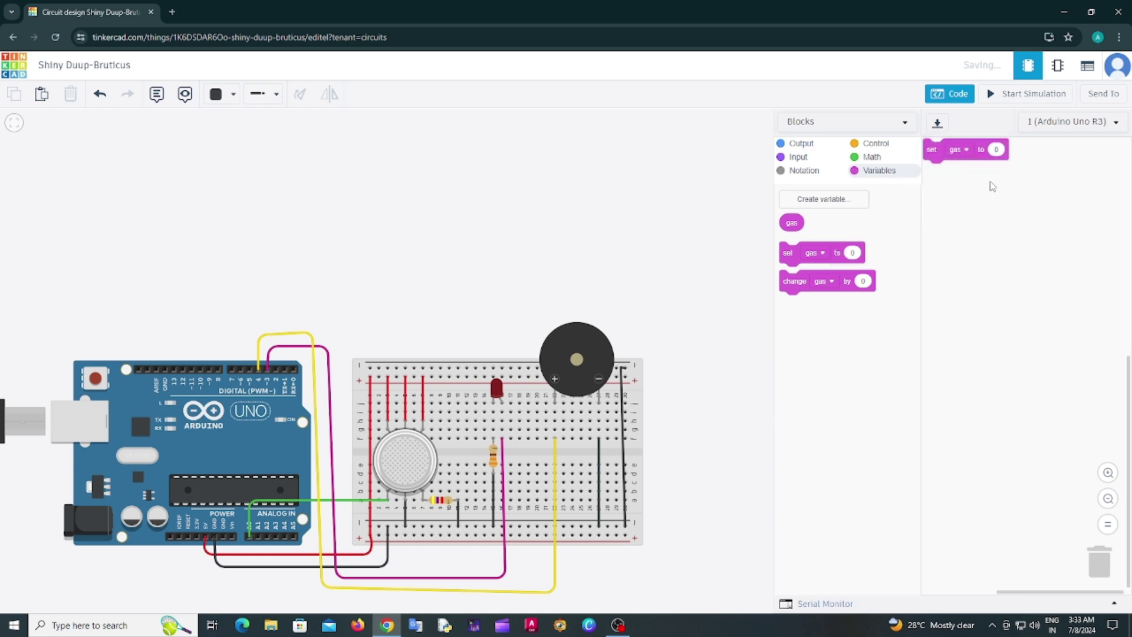
left_click(799, 158)
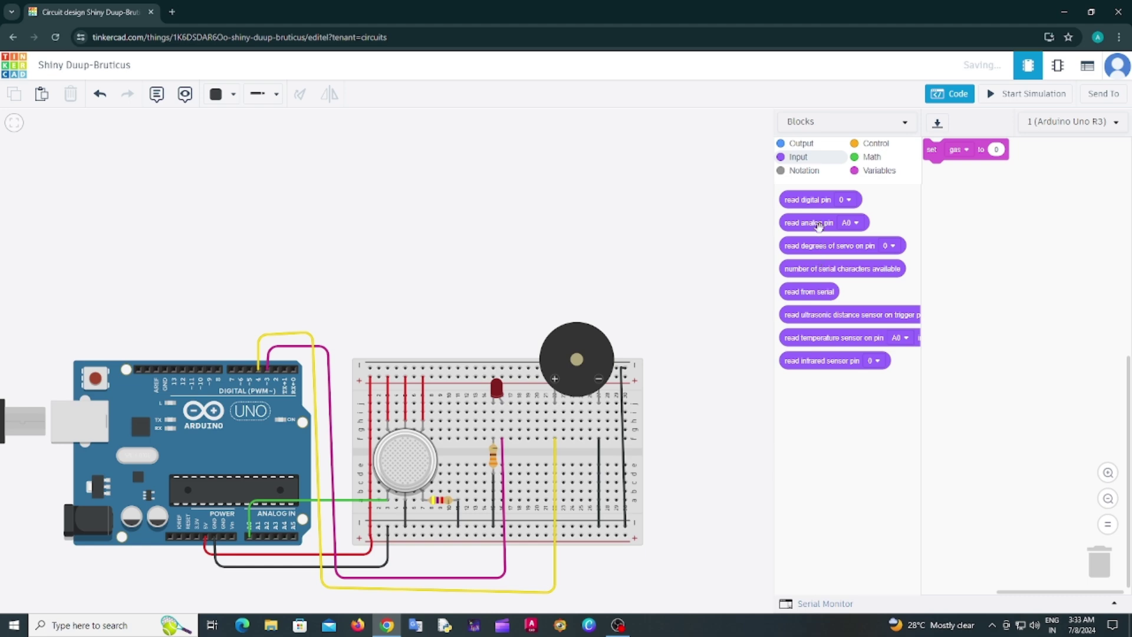
left_click_drag(821, 225, 1032, 152)
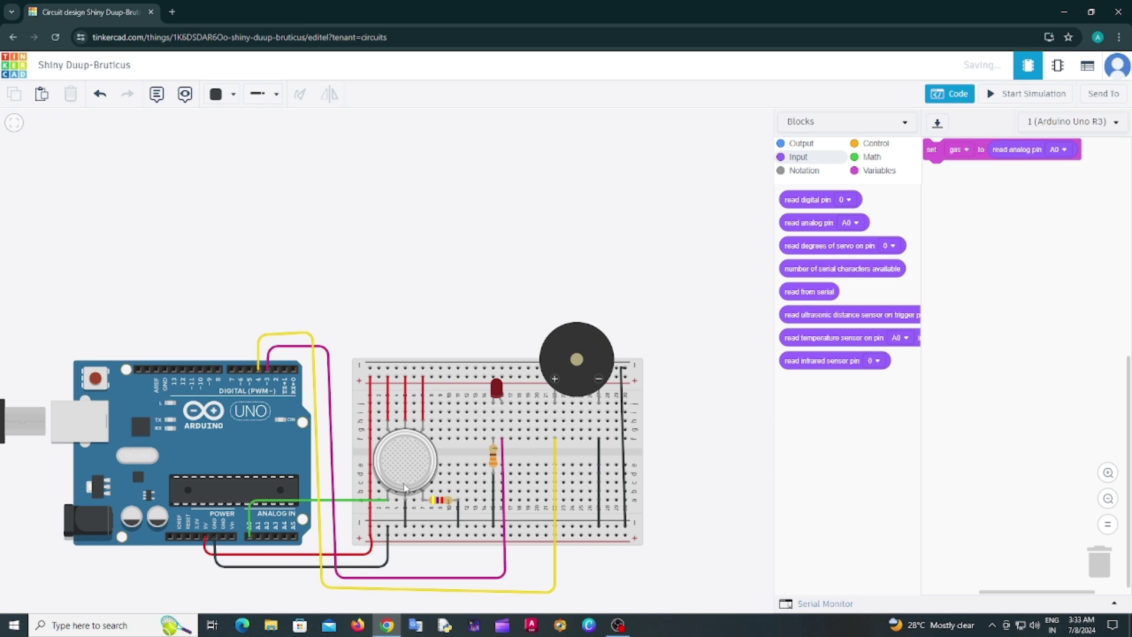
Add a print to serial monitor block below the set block and have it print the gas variable with newline
left_click(784, 143)
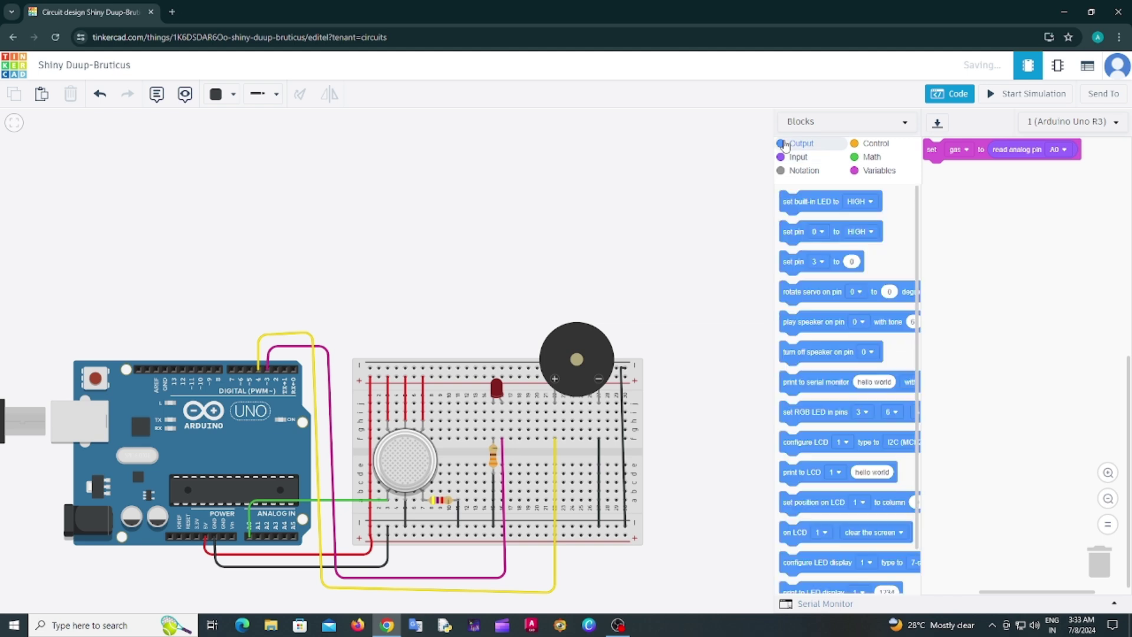
left_click_drag(821, 388, 967, 175)
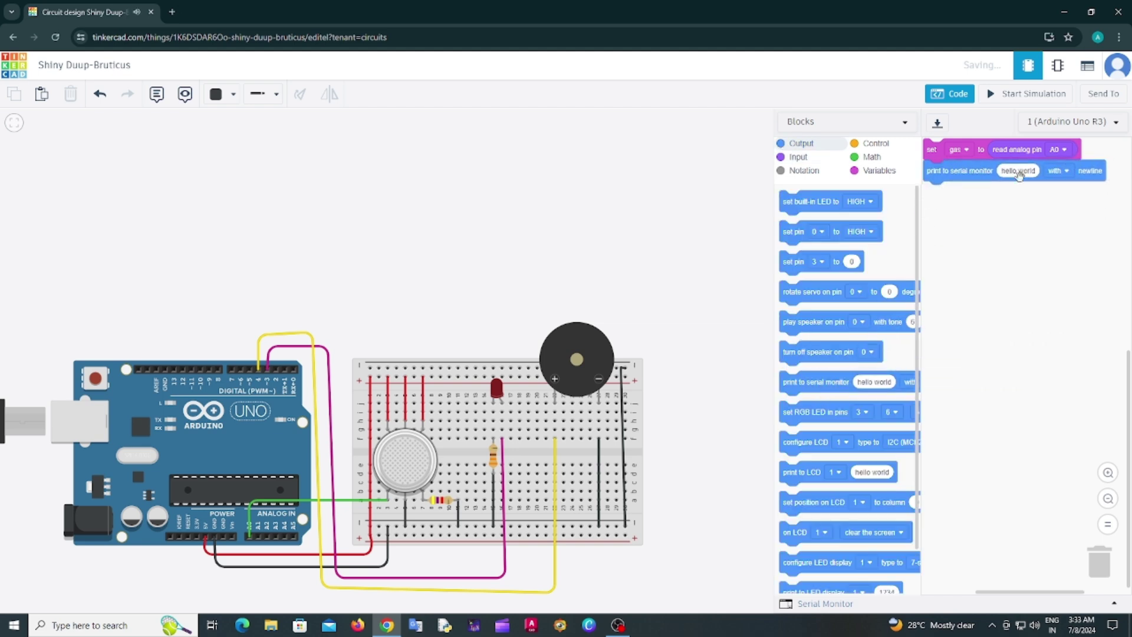
left_click(874, 170)
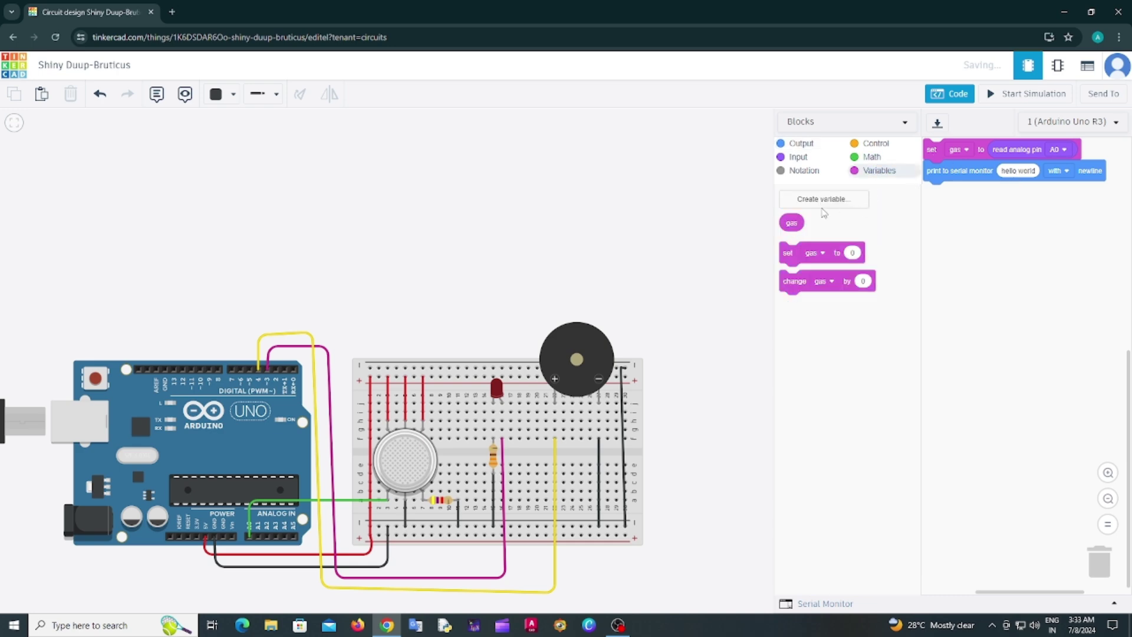
left_click_drag(800, 223, 1031, 175)
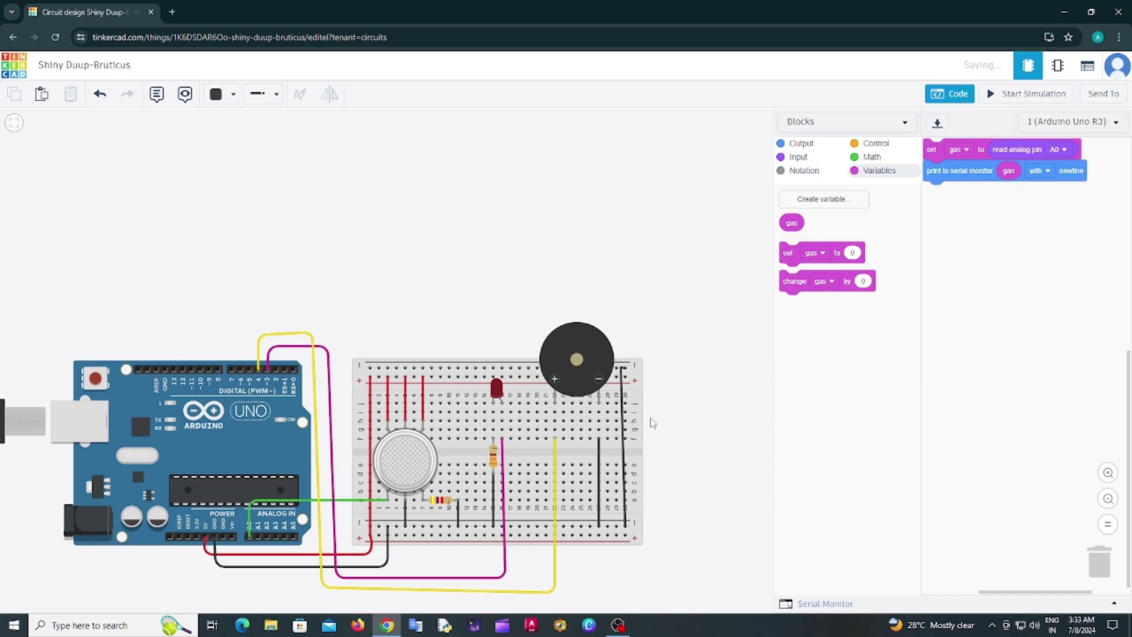
Open the serial monitor, start the simulation and select the gas sensor to show its gas cloud
left_click(819, 606)
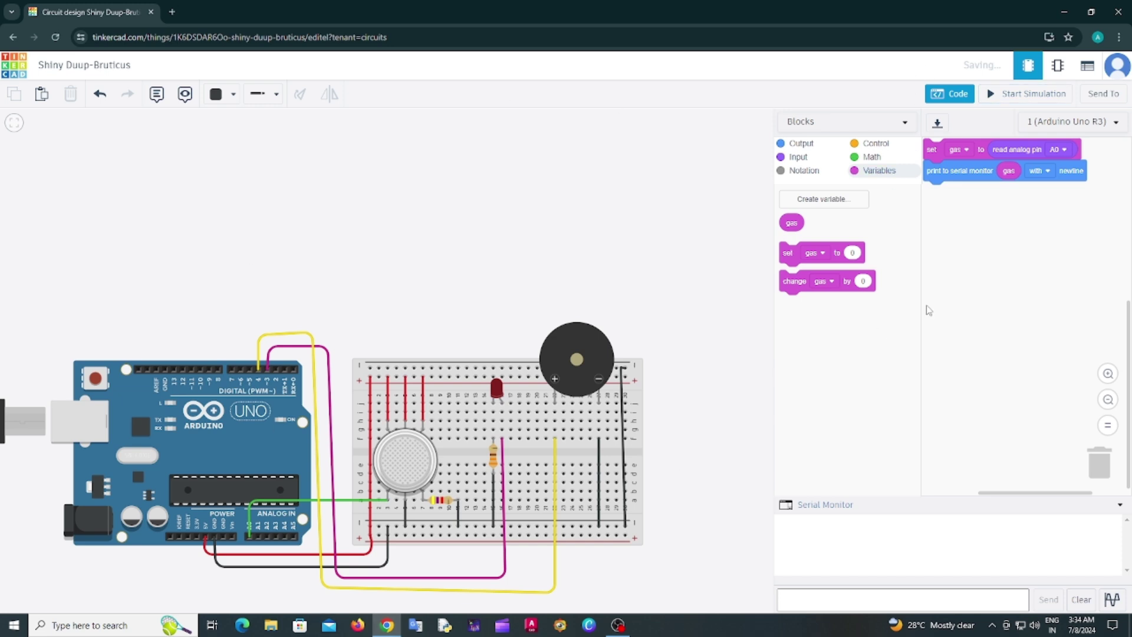
left_click(1026, 96)
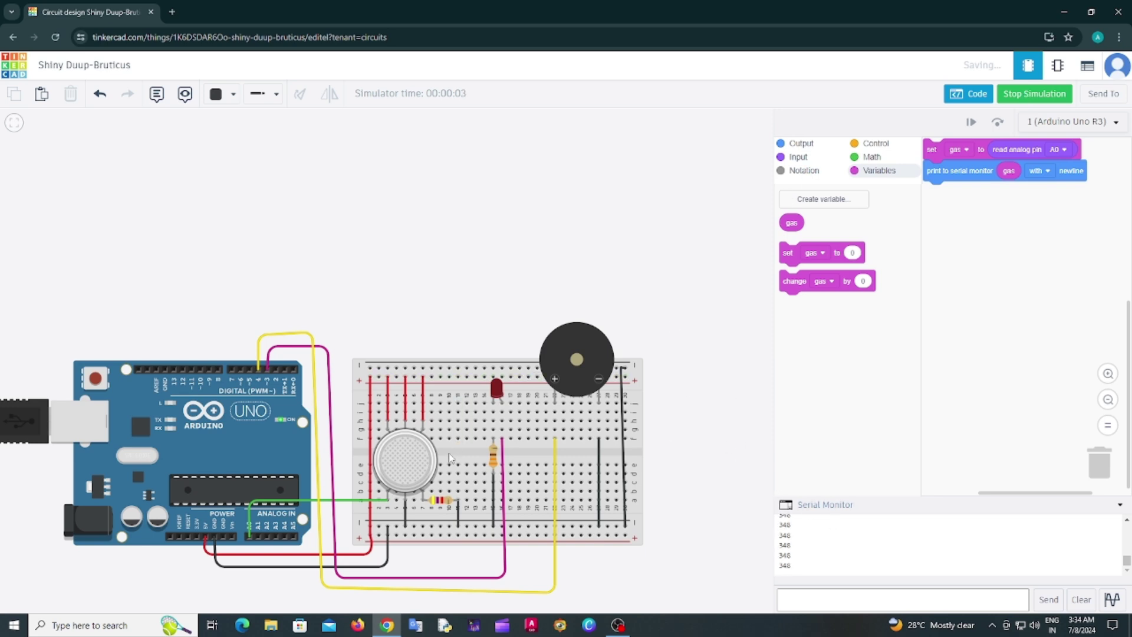
left_click(429, 461)
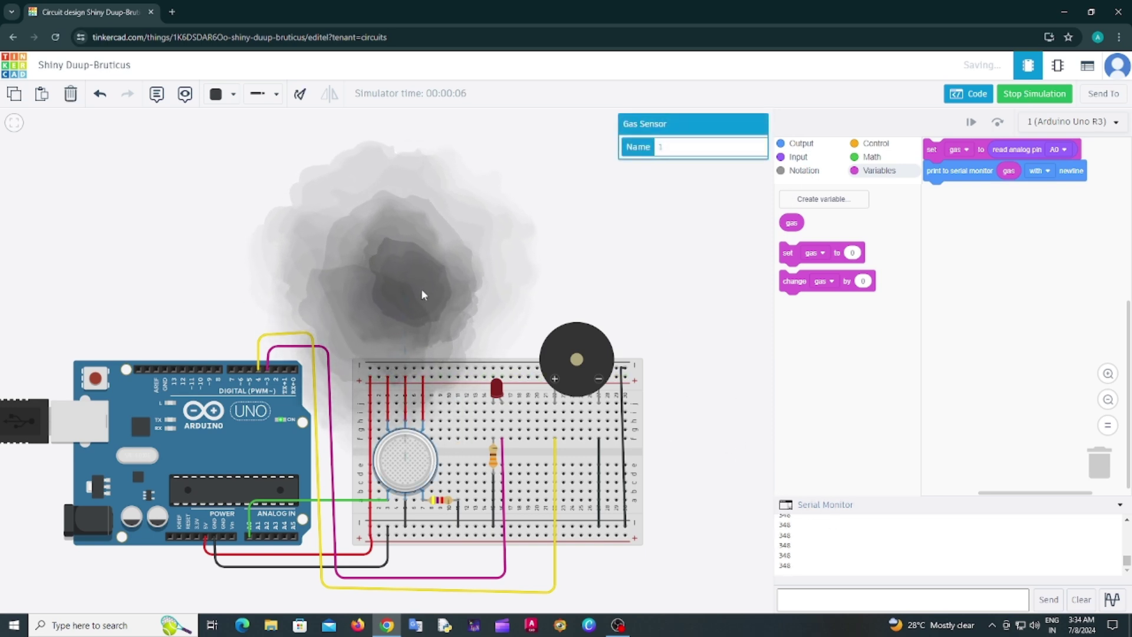
Move the gas cloud away from and back towards the sensor to compare the readings in the serial monitor
left_click_drag(404, 283, 258, 285)
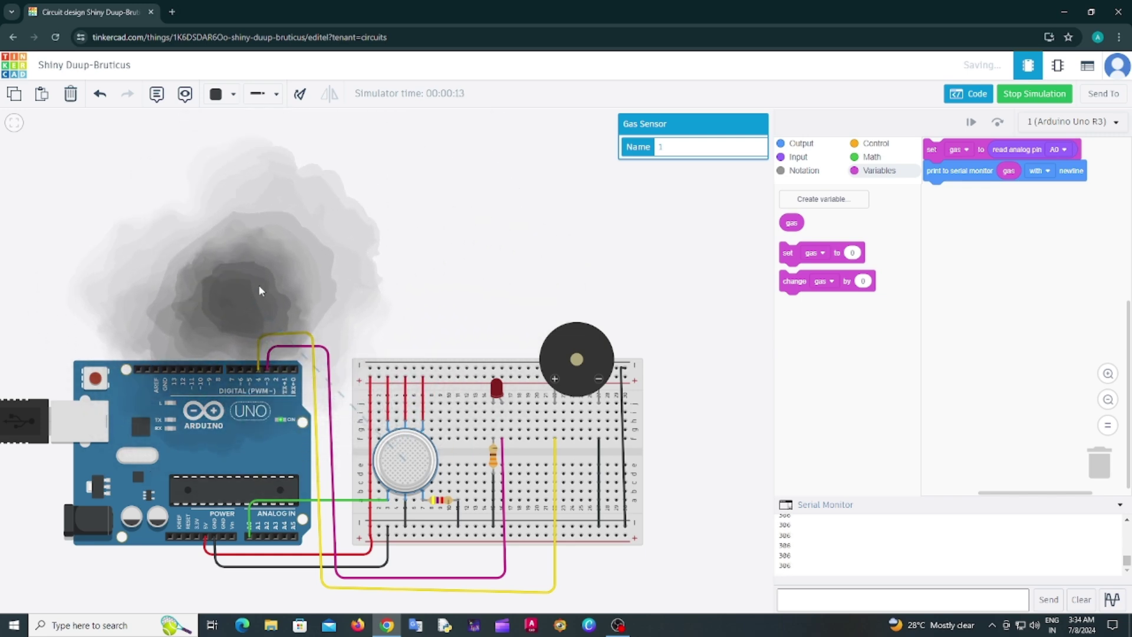
left_click_drag(306, 326, 87, 237)
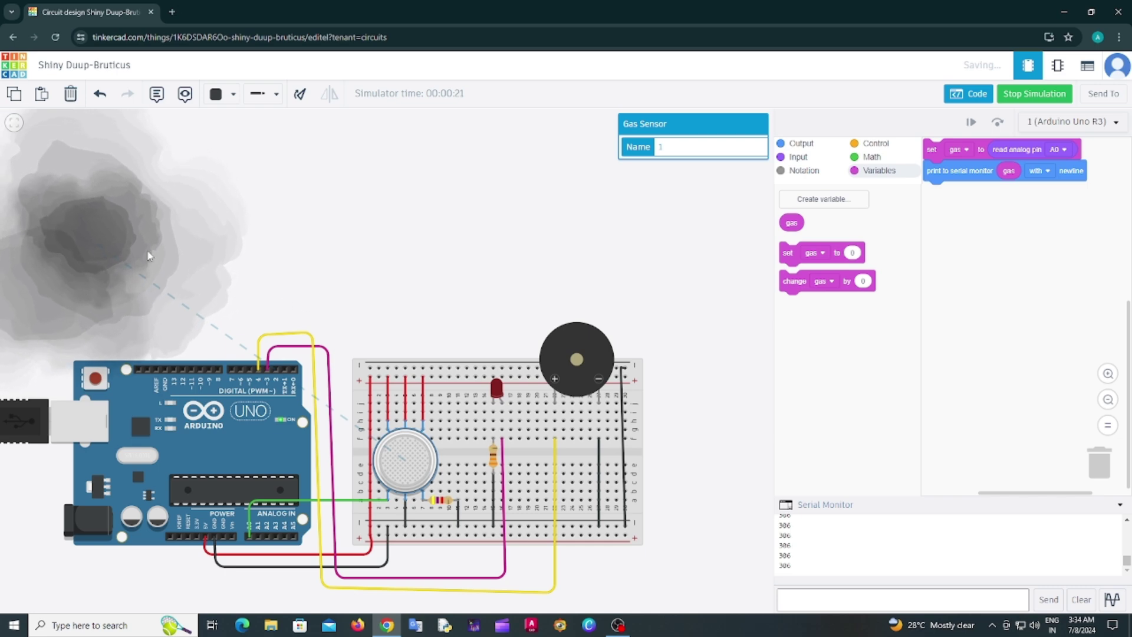
left_click_drag(135, 249, 285, 338)
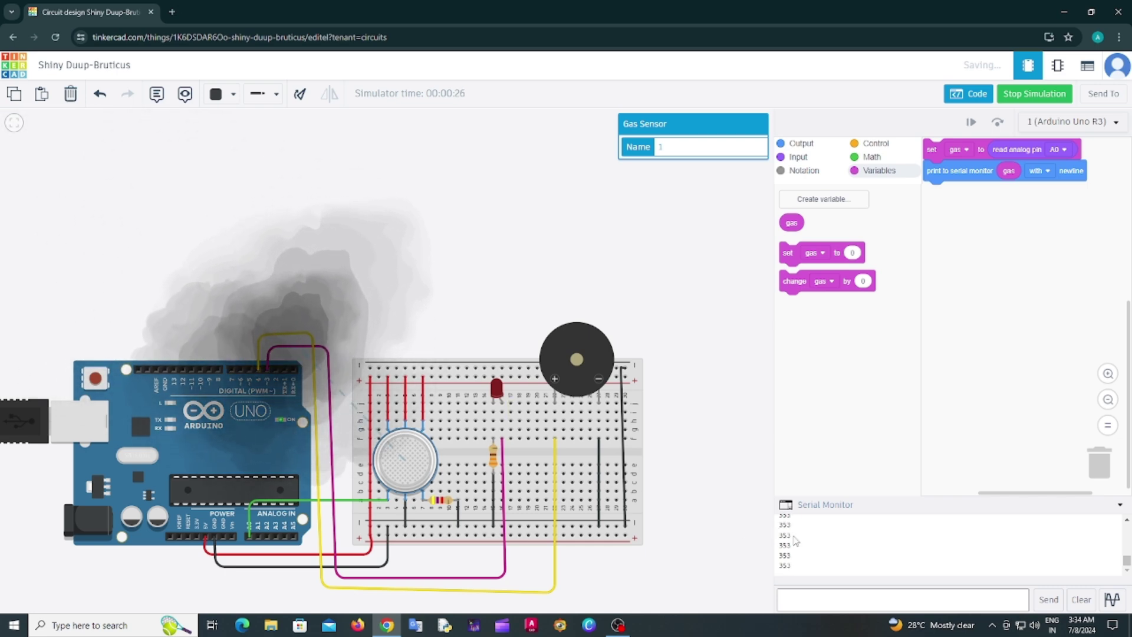
left_click_drag(285, 350, 349, 386)
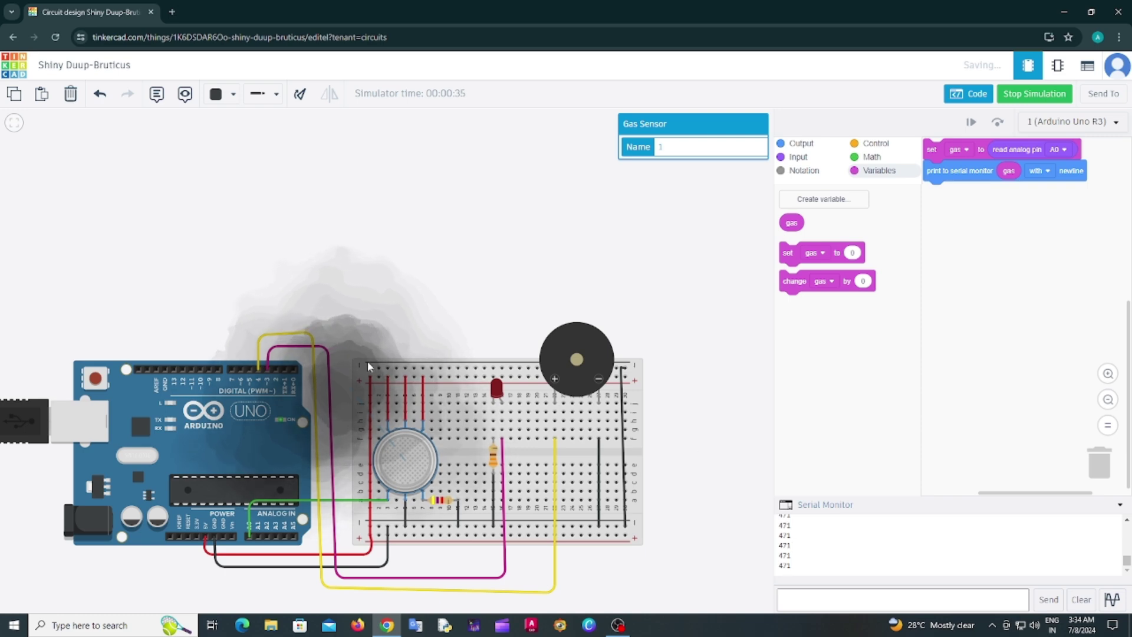
left_click_drag(367, 361, 217, 281)
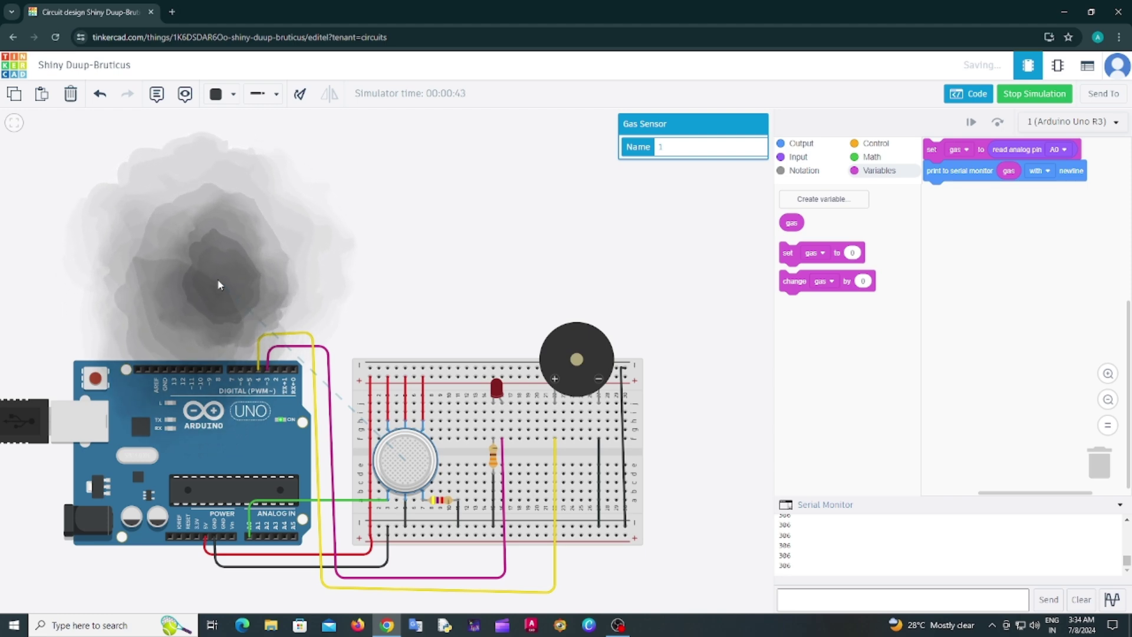
left_click_drag(219, 283, 302, 339)
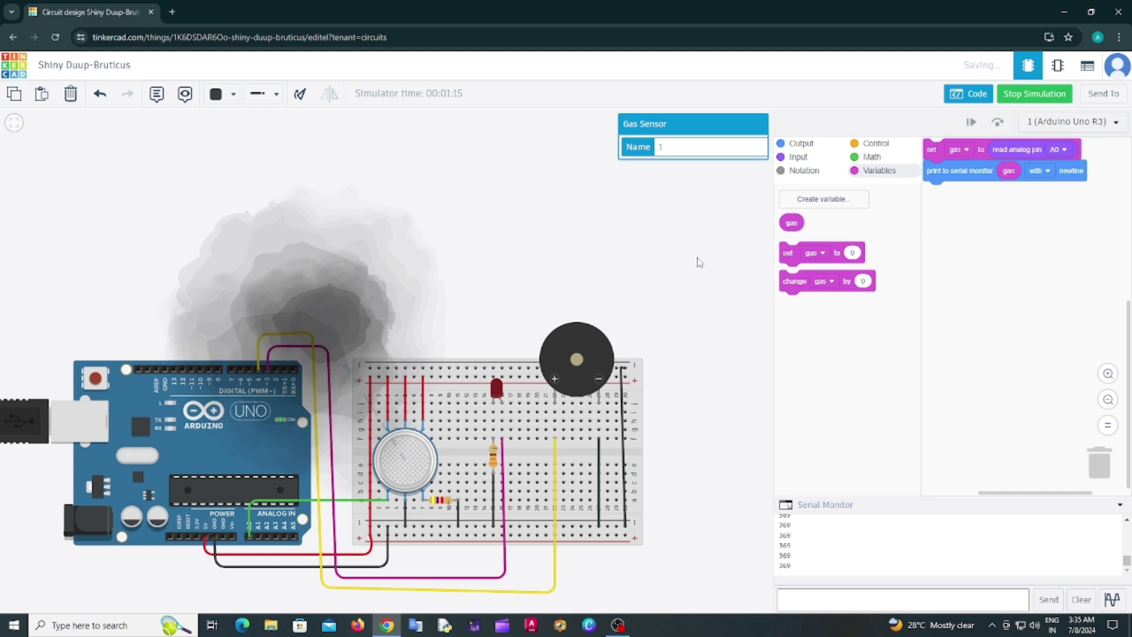
Stop the simulation and return to the Arduino's block code
left_click(970, 96)
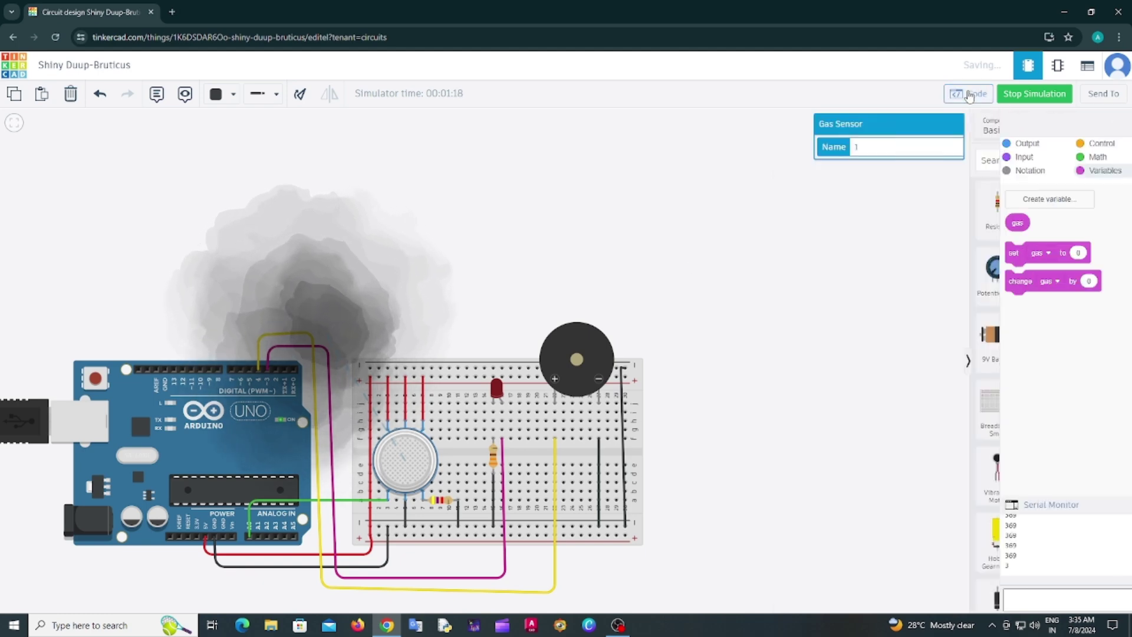
left_click(1034, 94)
left_click(967, 101)
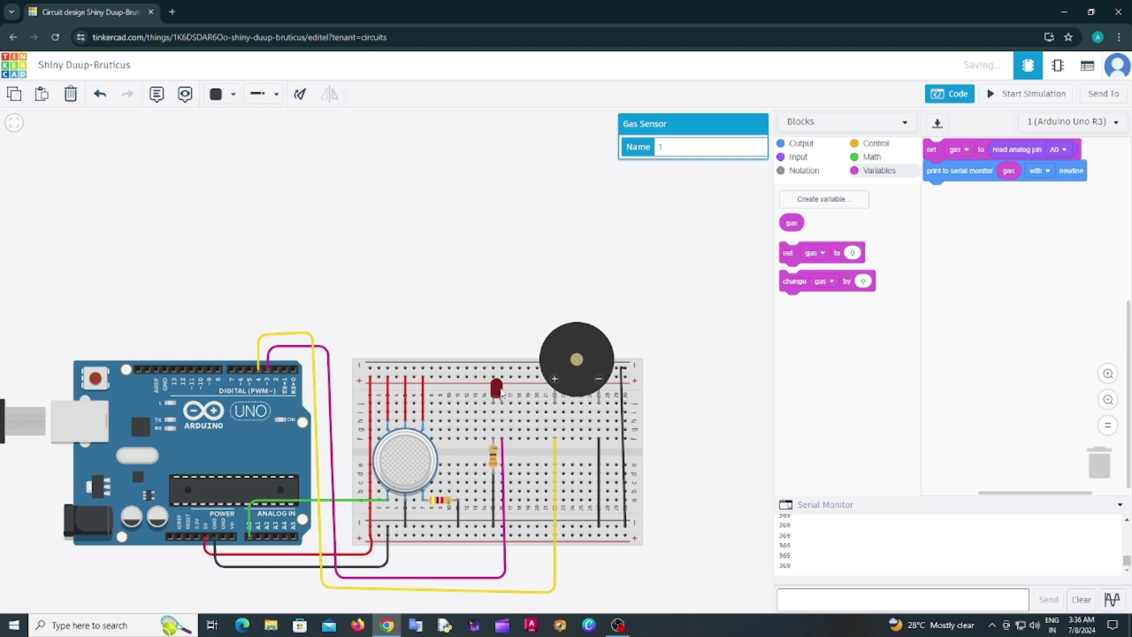
Attach an if-then-else block below the serial print block
left_click(858, 143)
scroll(790, 378, "down", 2)
left_click_drag(821, 415, 979, 201)
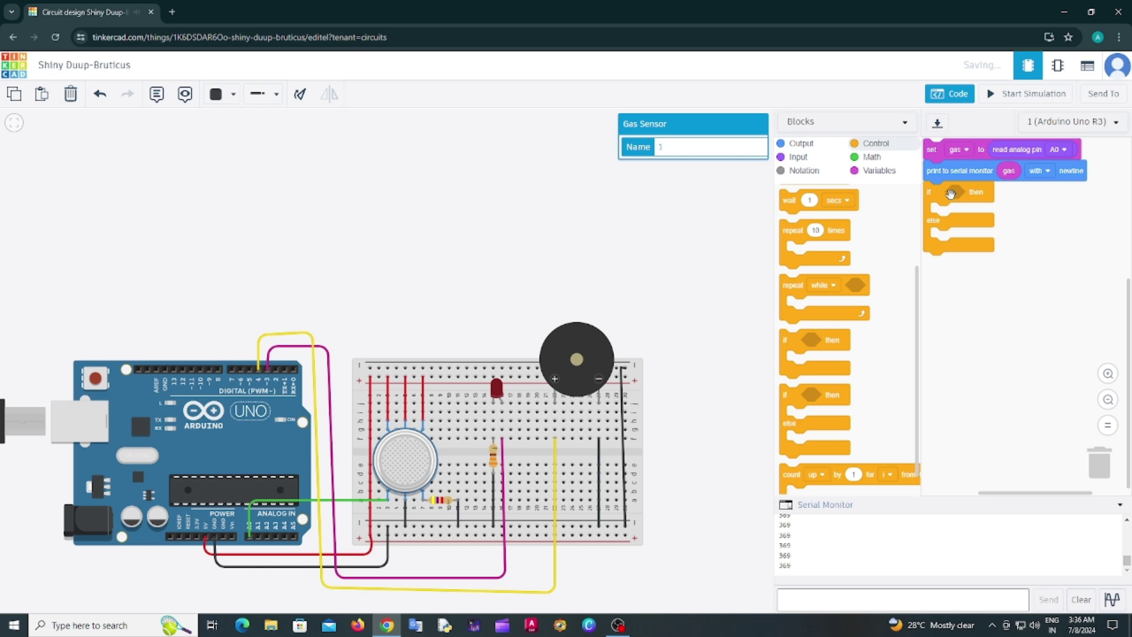
left_click(862, 160)
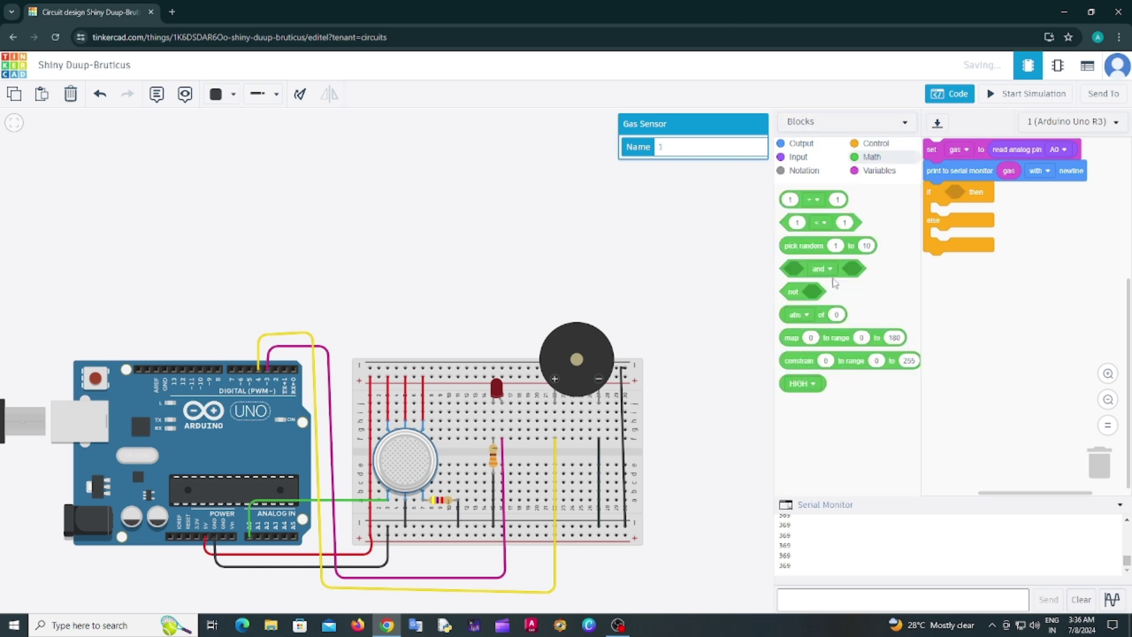
left_click_drag(821, 224, 947, 203)
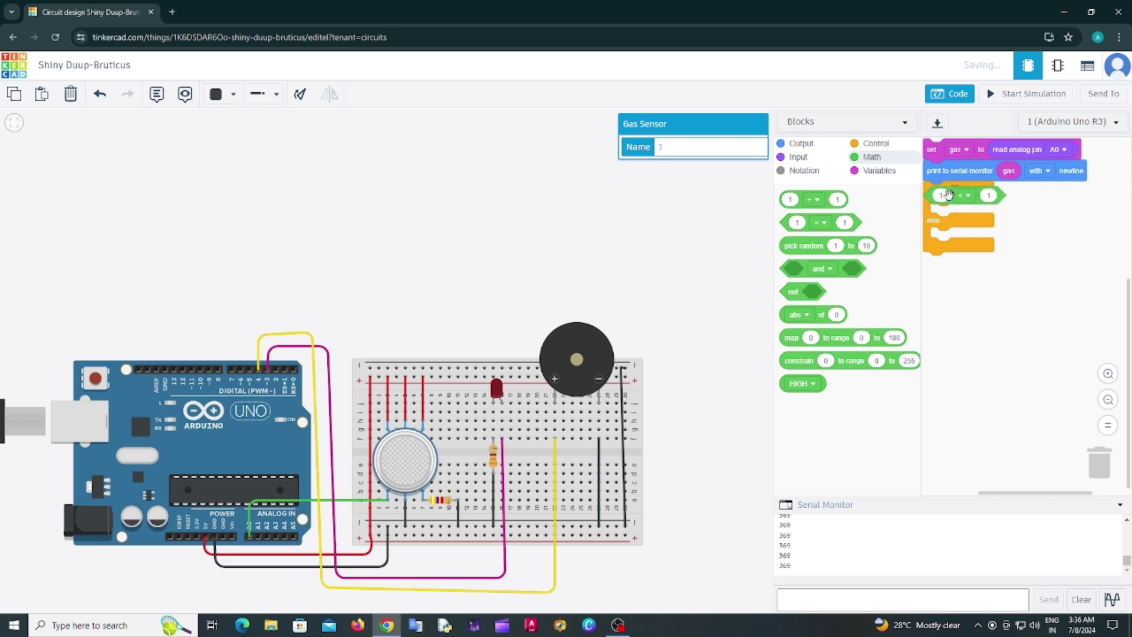
left_click_drag(949, 195, 944, 188)
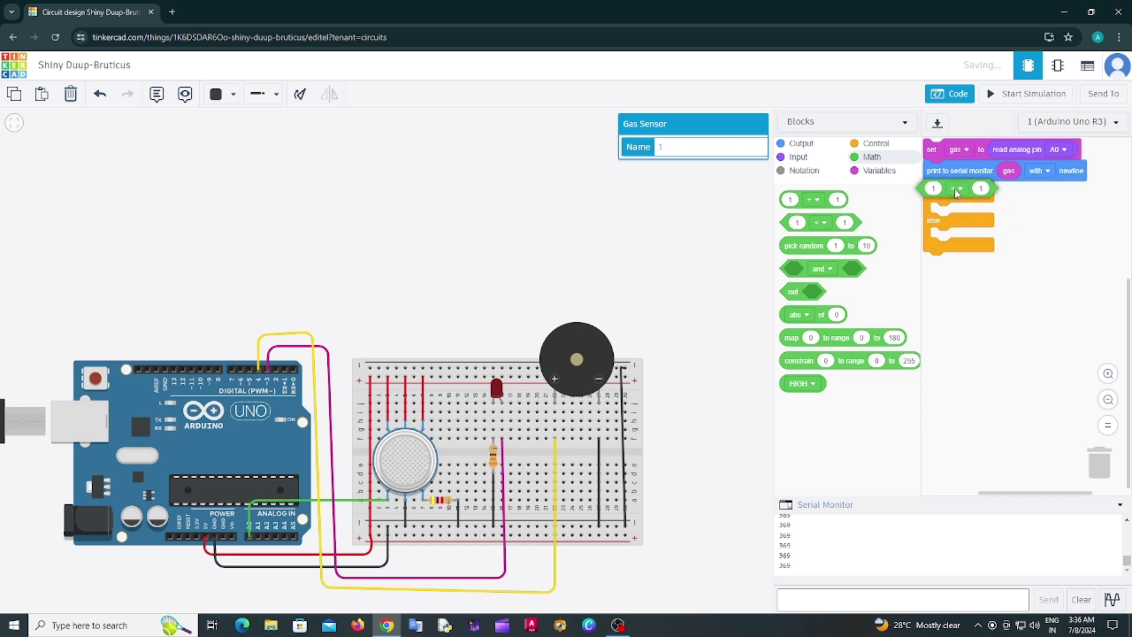
left_click(954, 189)
left_click(1017, 222)
left_click_drag(966, 192, 902, 289)
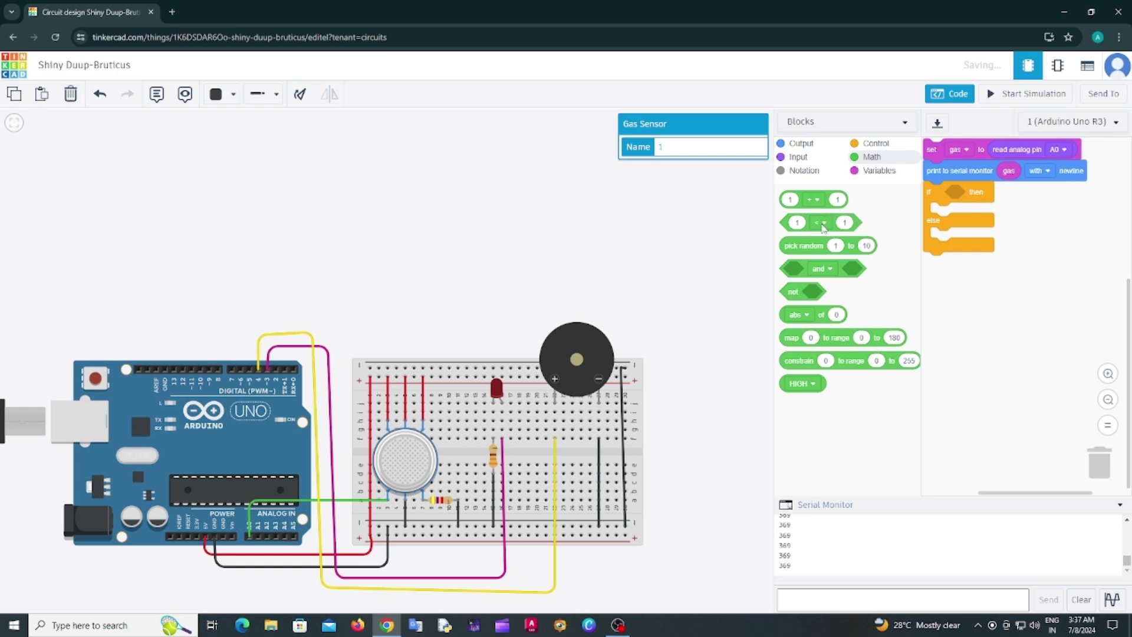
left_click_drag(824, 227, 996, 198)
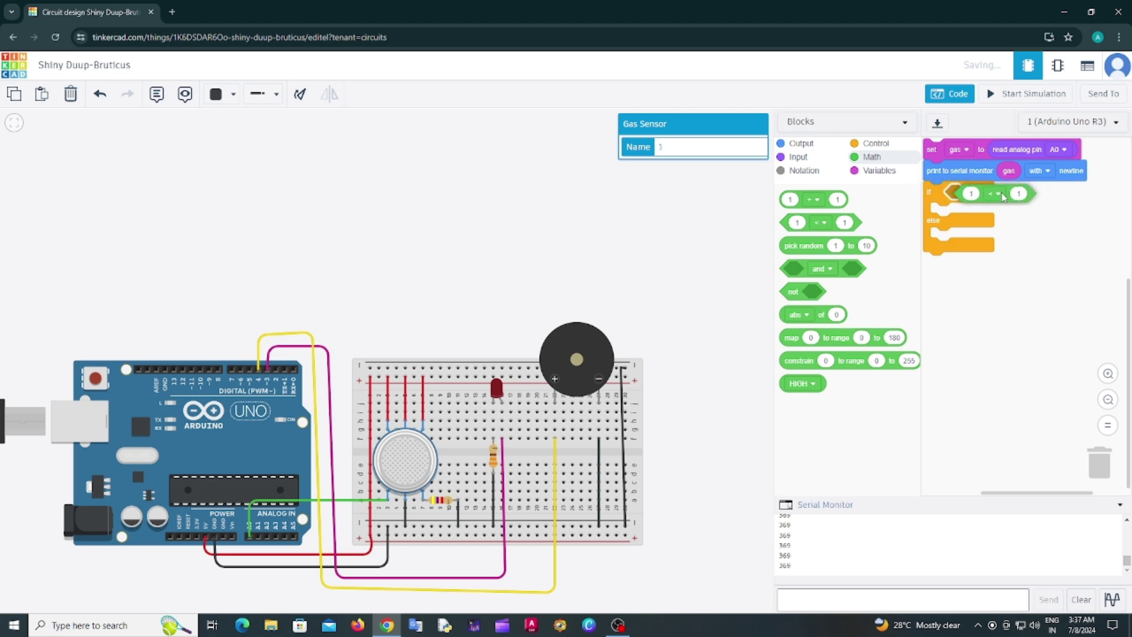
left_click(995, 195)
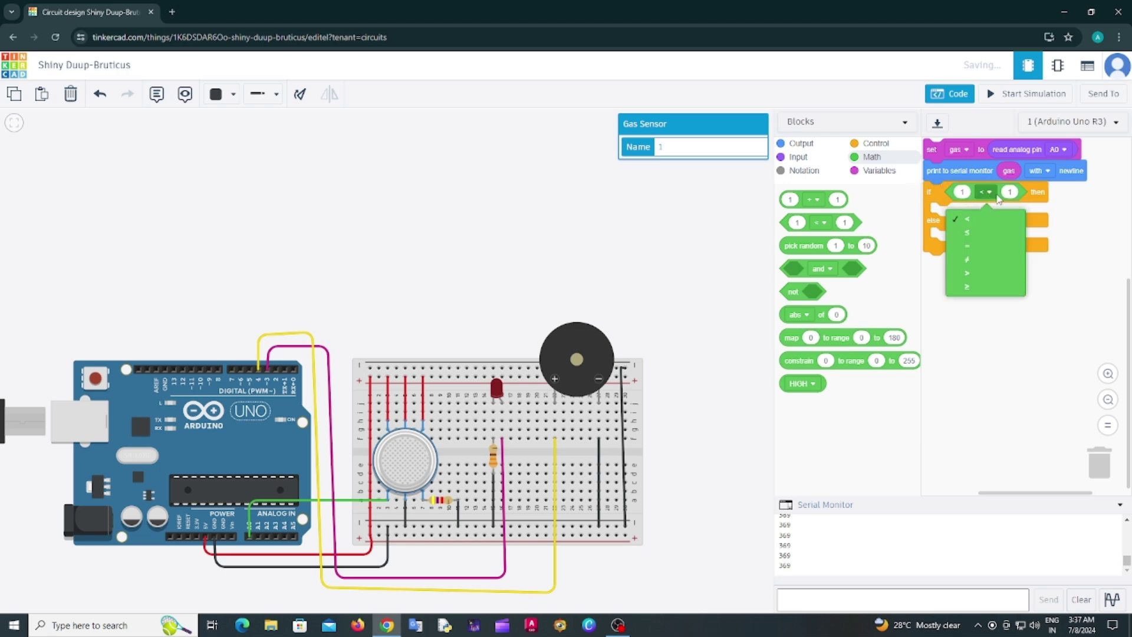
left_click(973, 340)
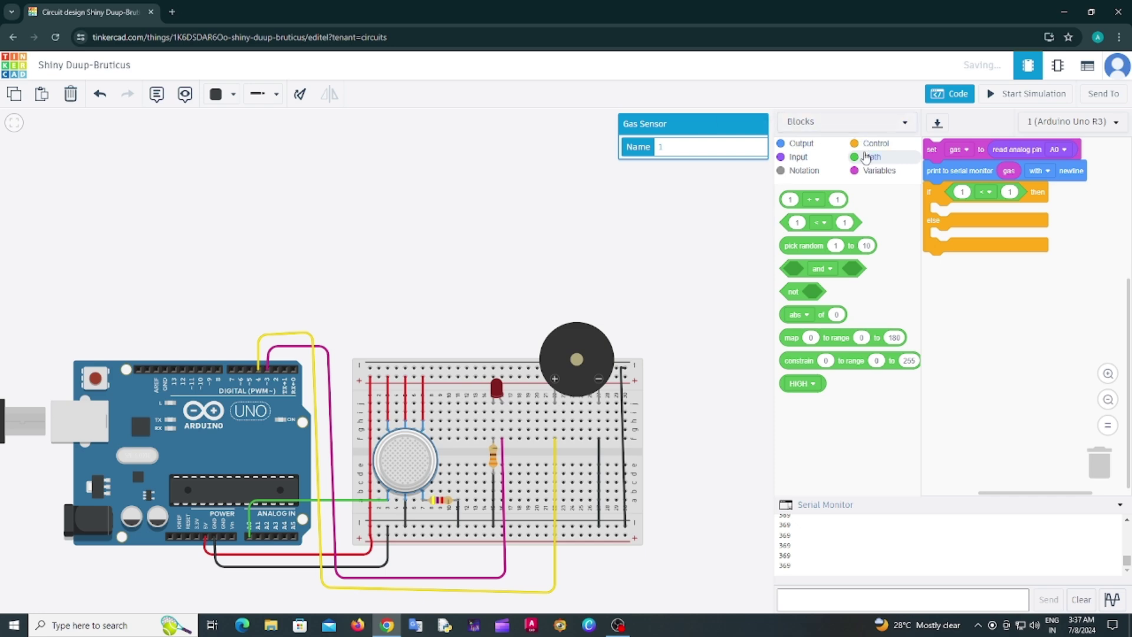
left_click_drag(985, 195, 893, 287)
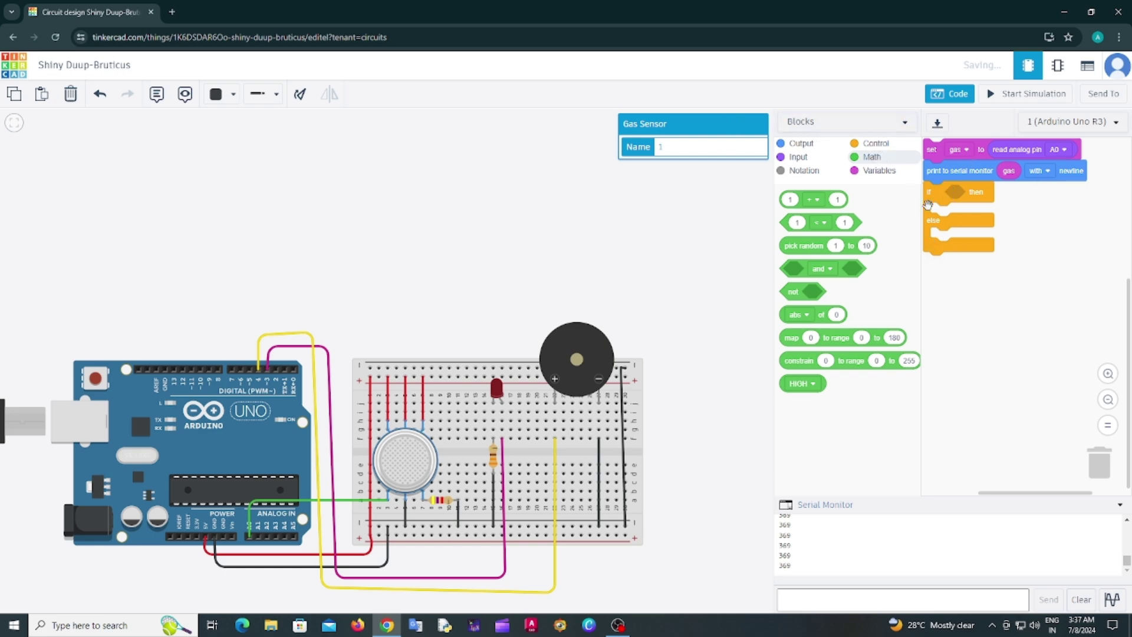
Insert a less-than comparison as the if block's condition and use the gas variable as its first operand
left_click(870, 145)
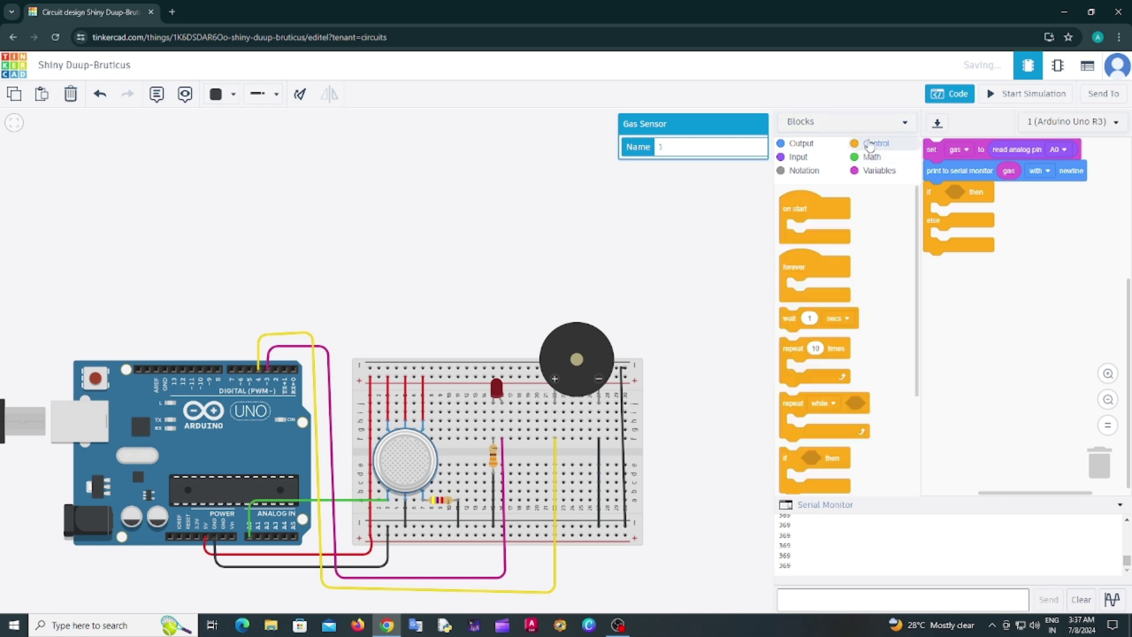
left_click(870, 157)
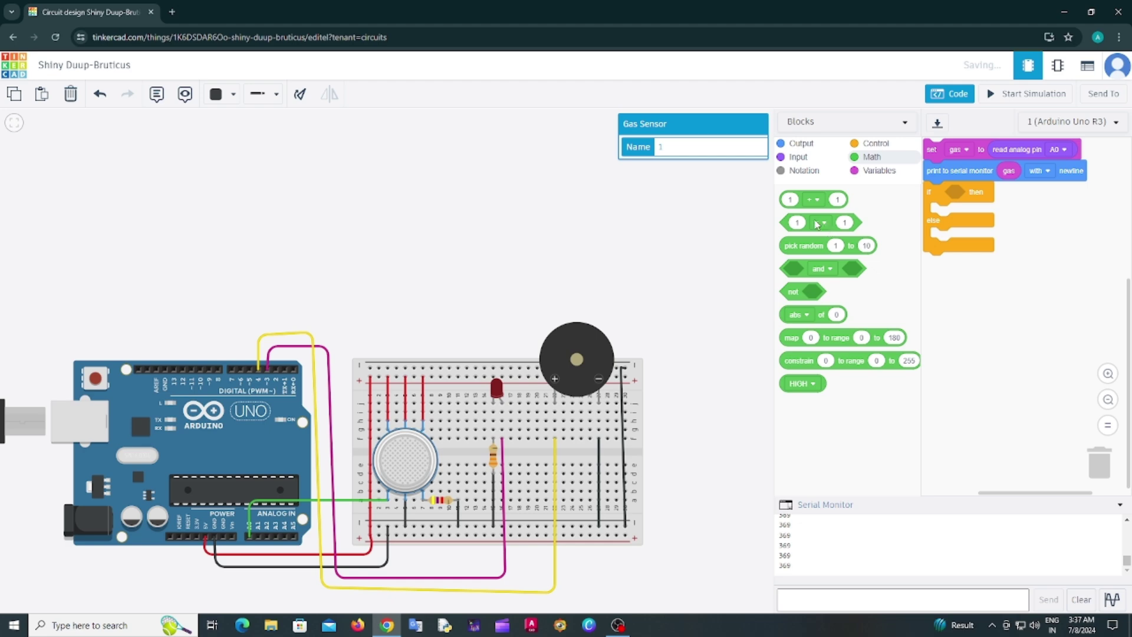
mouse_move(825, 221)
left_mouse_down()
mouse_move(861, 221)
mouse_move(930, 192)
mouse_move(985, 195)
left_mouse_up()
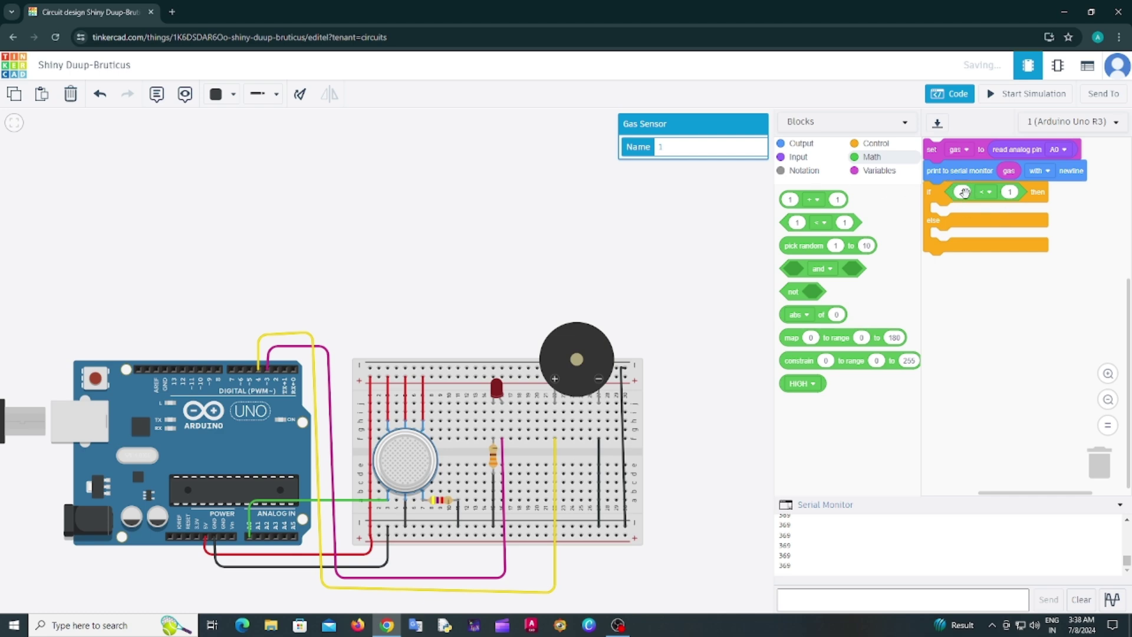
left_click(872, 171)
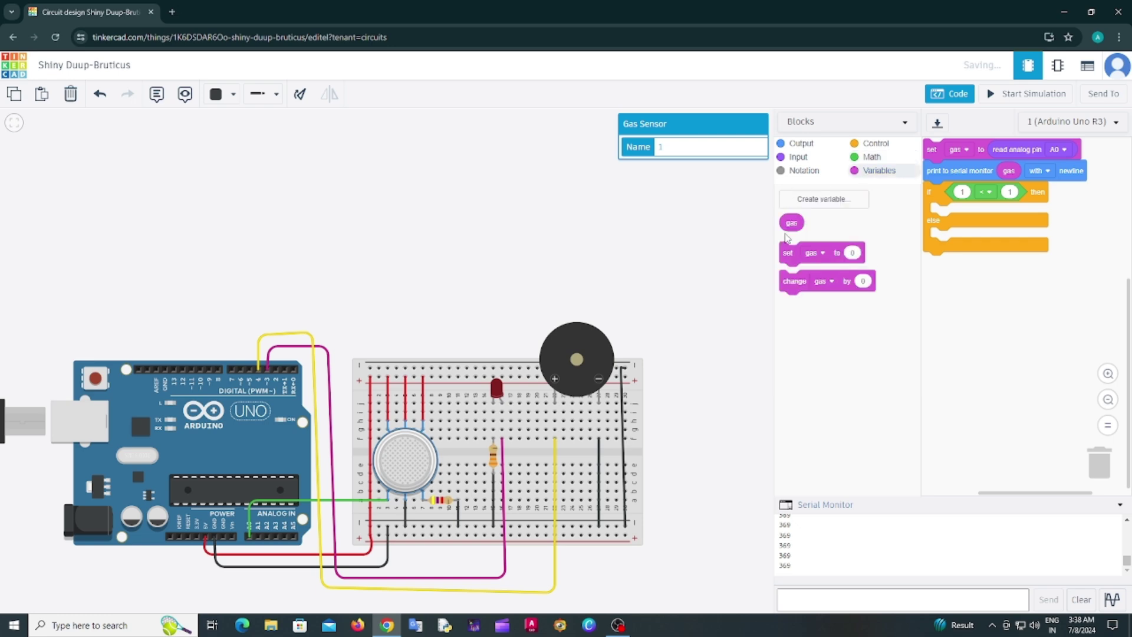
left_click_drag(790, 224, 959, 196)
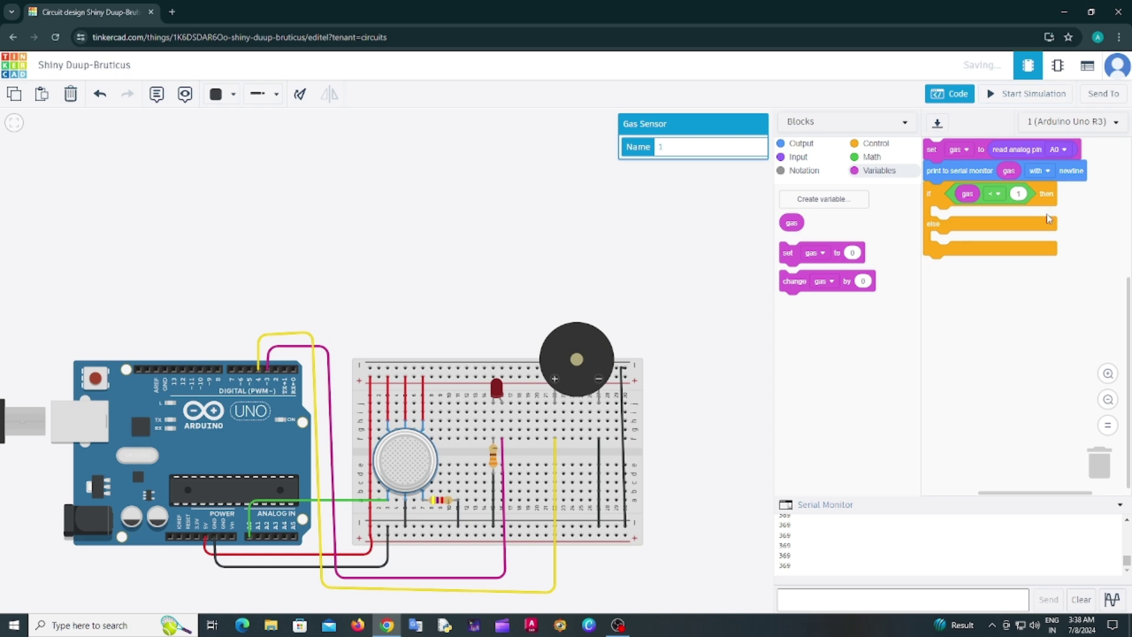
Change the if condition's operator to greater than and set its comparison value to 360
left_click(991, 195)
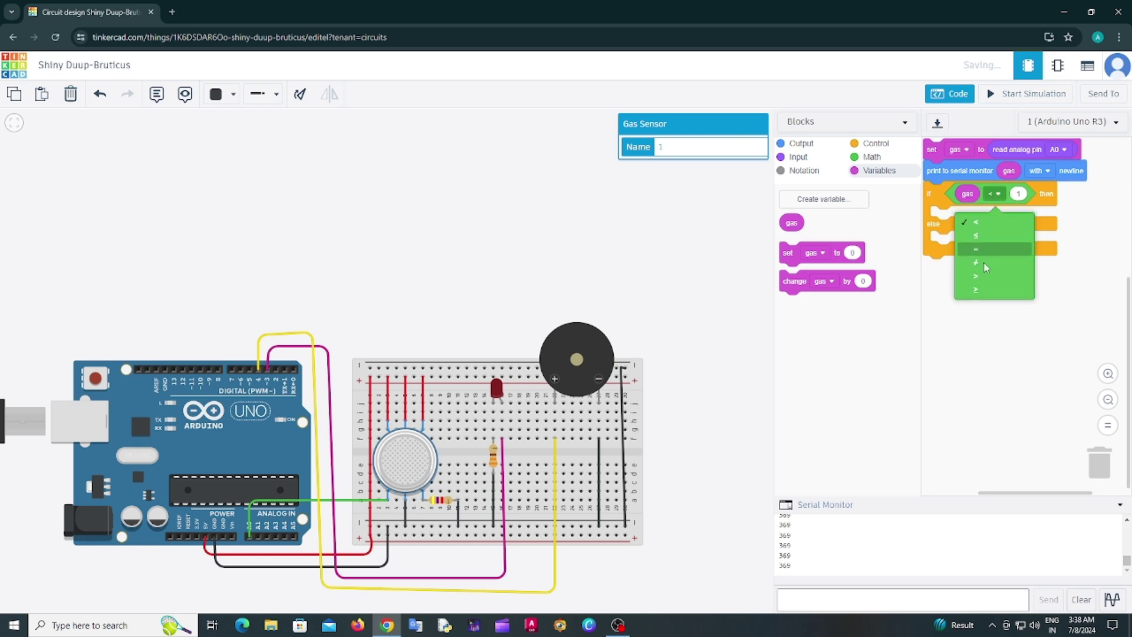
left_click(981, 289)
left_click(1019, 194)
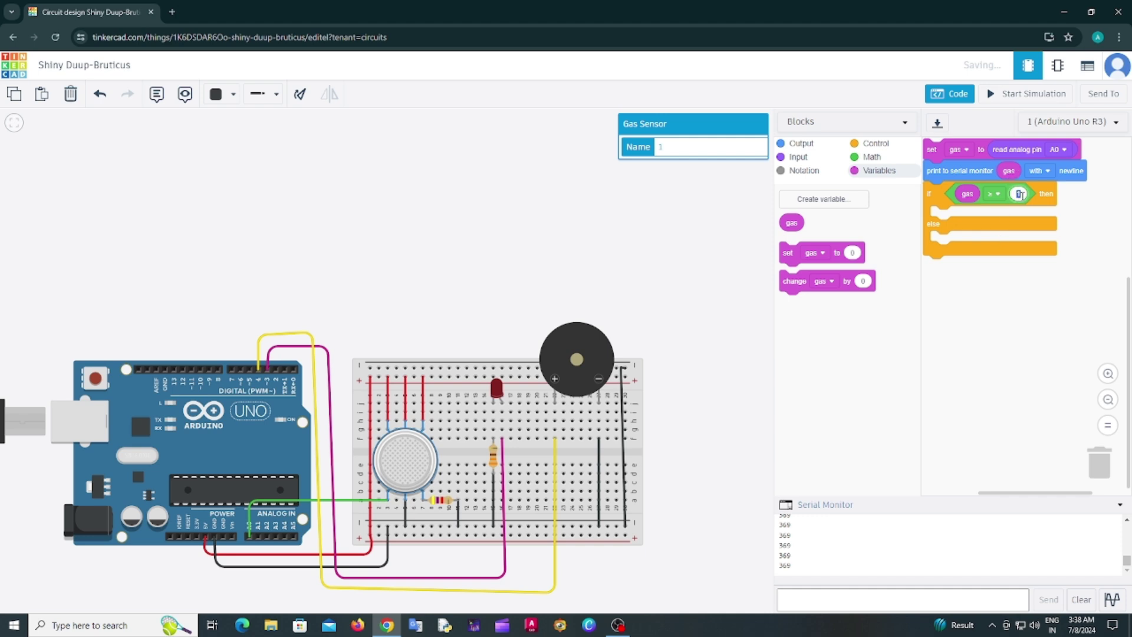
type("360")
left_click(1041, 216)
Add two digital set pin blocks to the then branch, setting pin 3 and pin 4 to HIGH
left_click(800, 143)
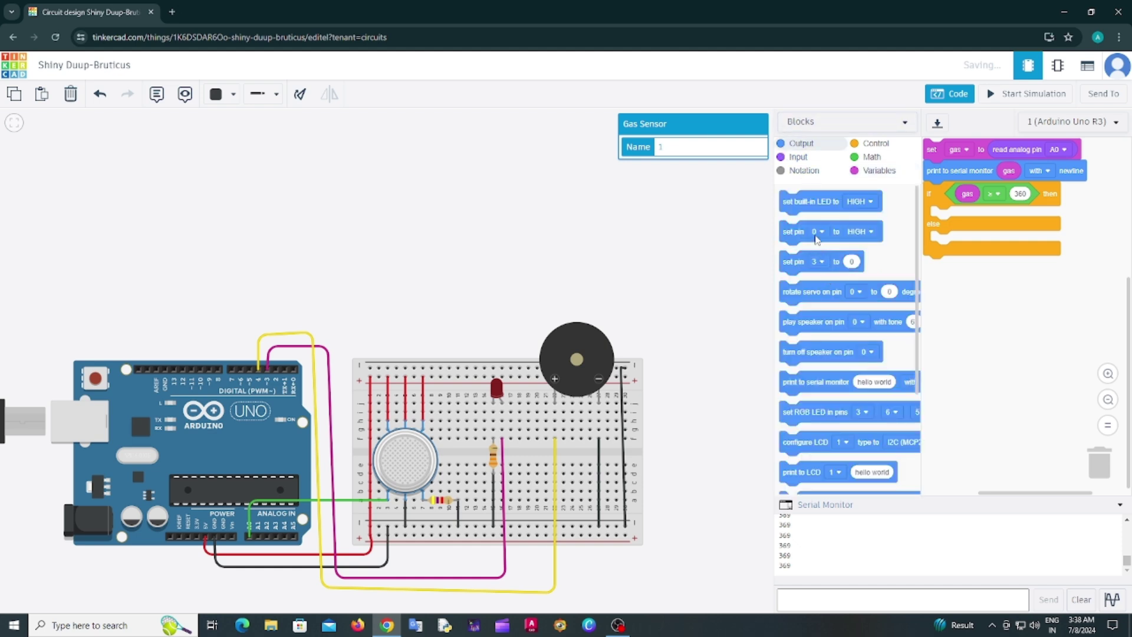
left_click_drag(816, 239, 973, 223)
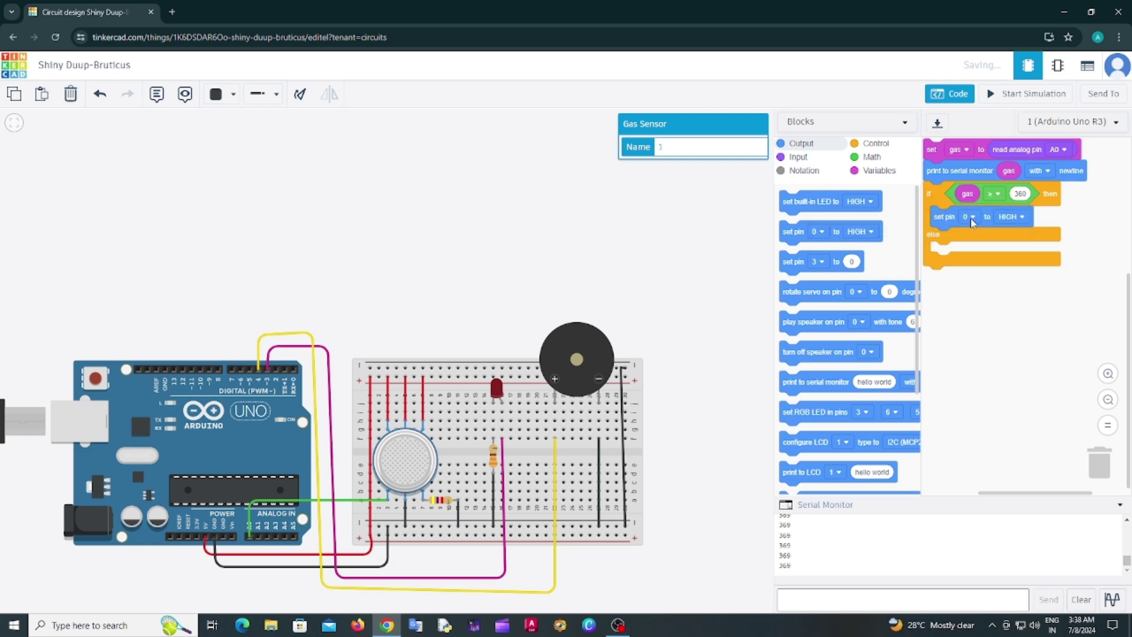
left_click_drag(826, 234, 977, 236)
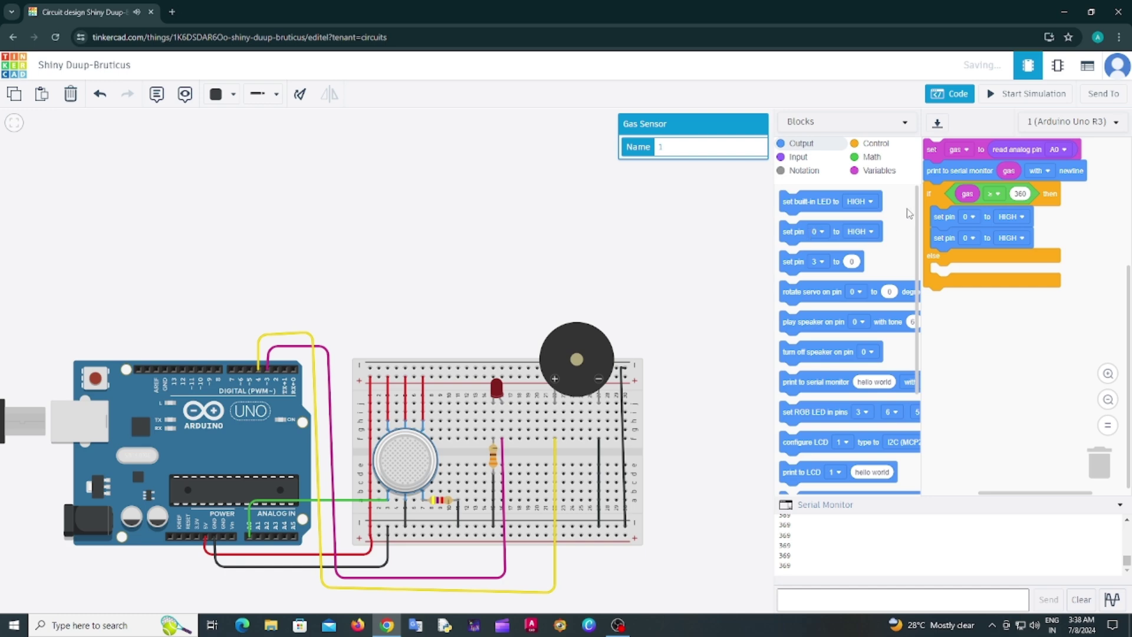
left_click(975, 215)
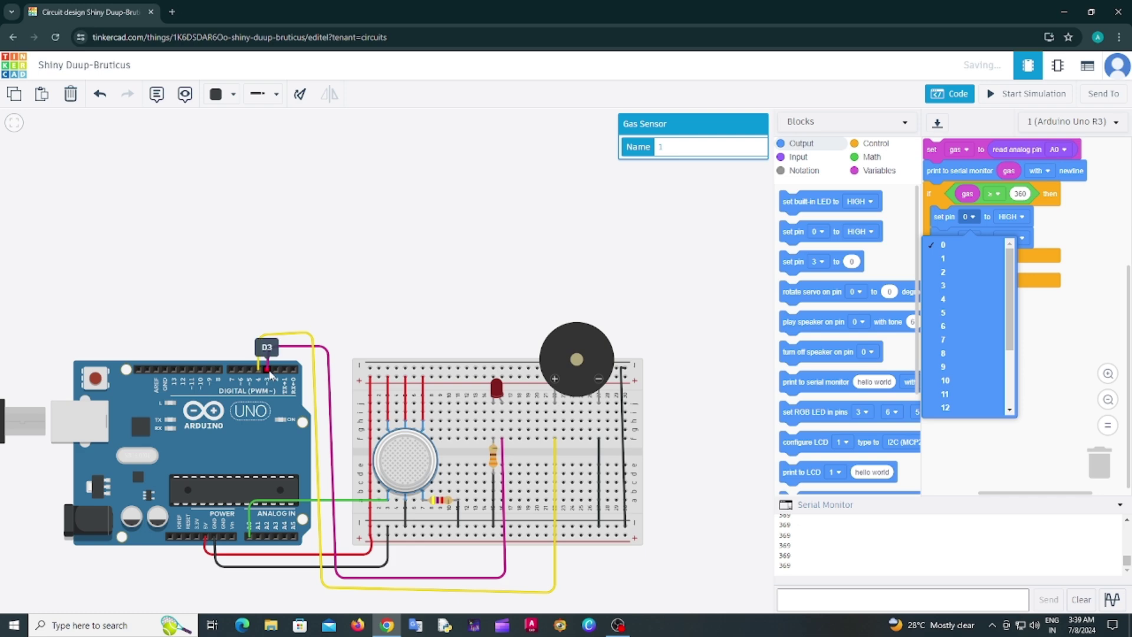
left_click(942, 286)
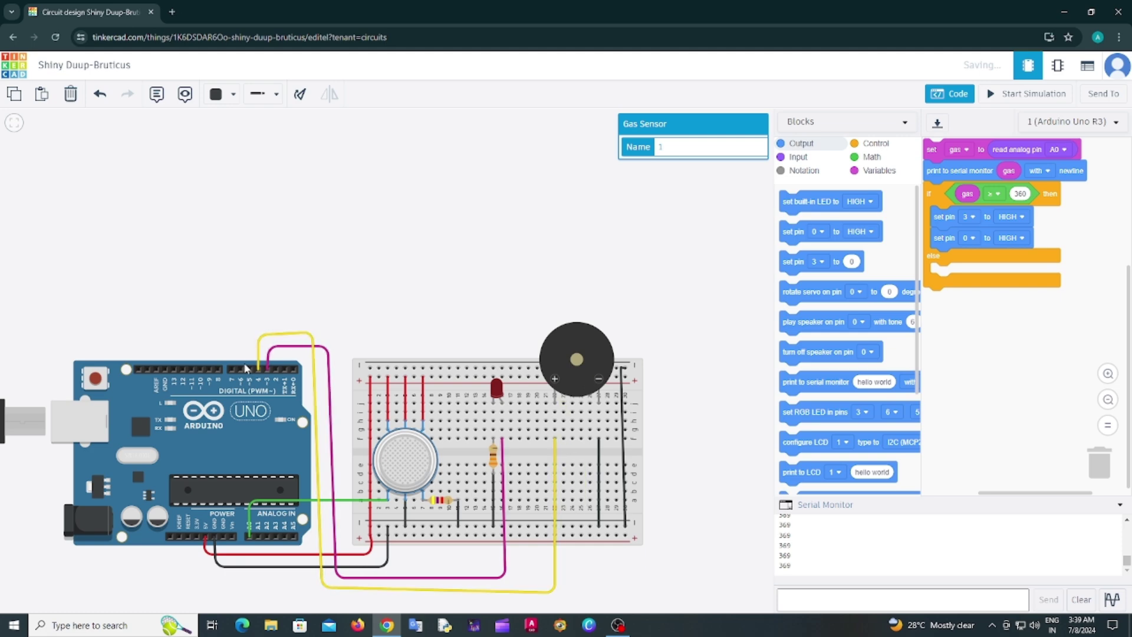
left_click(973, 239)
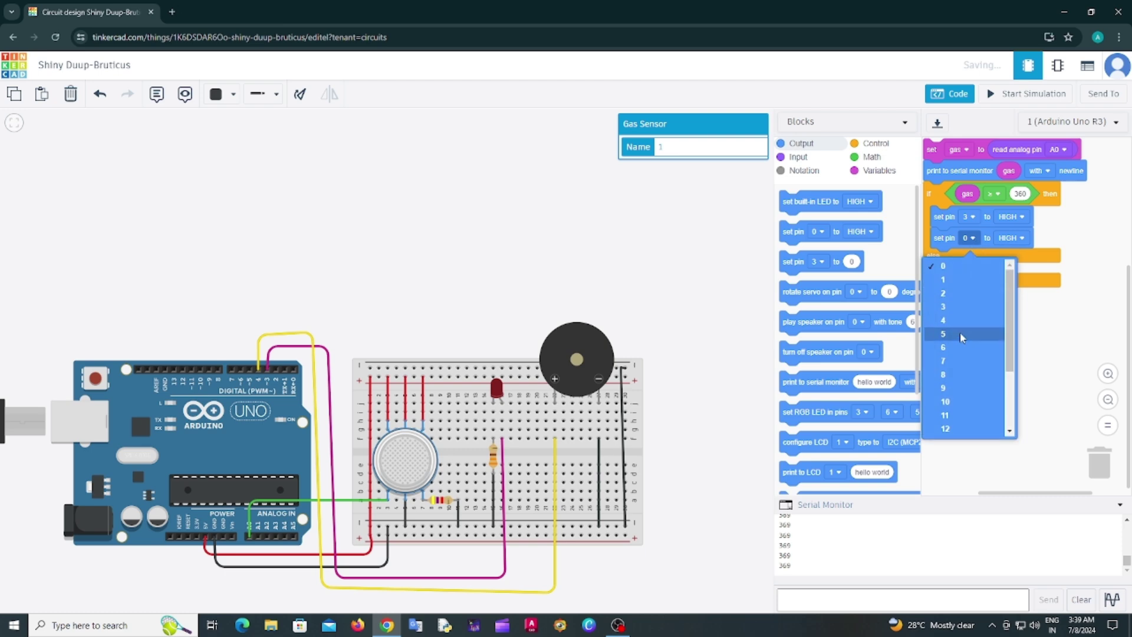
left_click(958, 325)
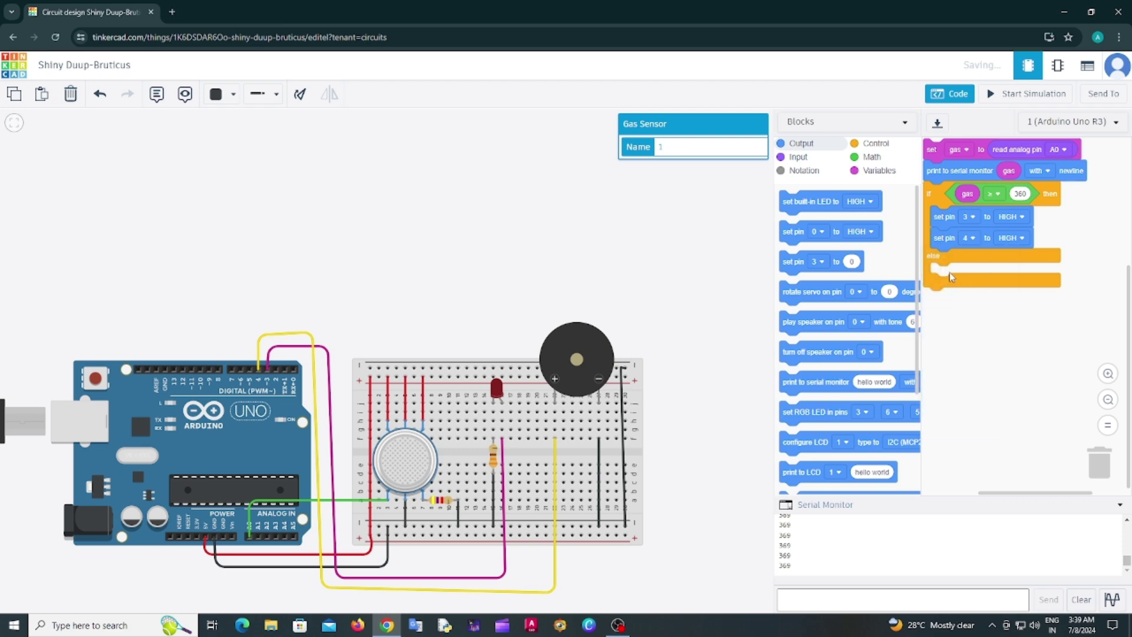
Duplicate the pin 3 and pin 4 blocks into the else branch and set both copies to LOW
right_click(1030, 228)
left_click(947, 230)
left_click_drag(967, 248, 937, 266)
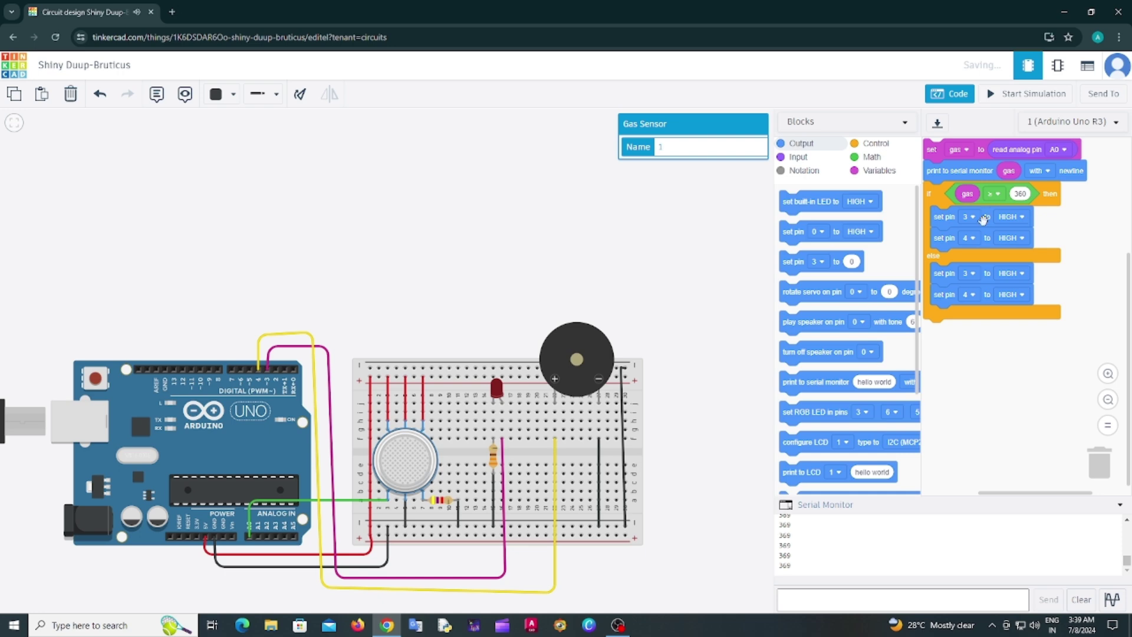
left_click(1018, 275)
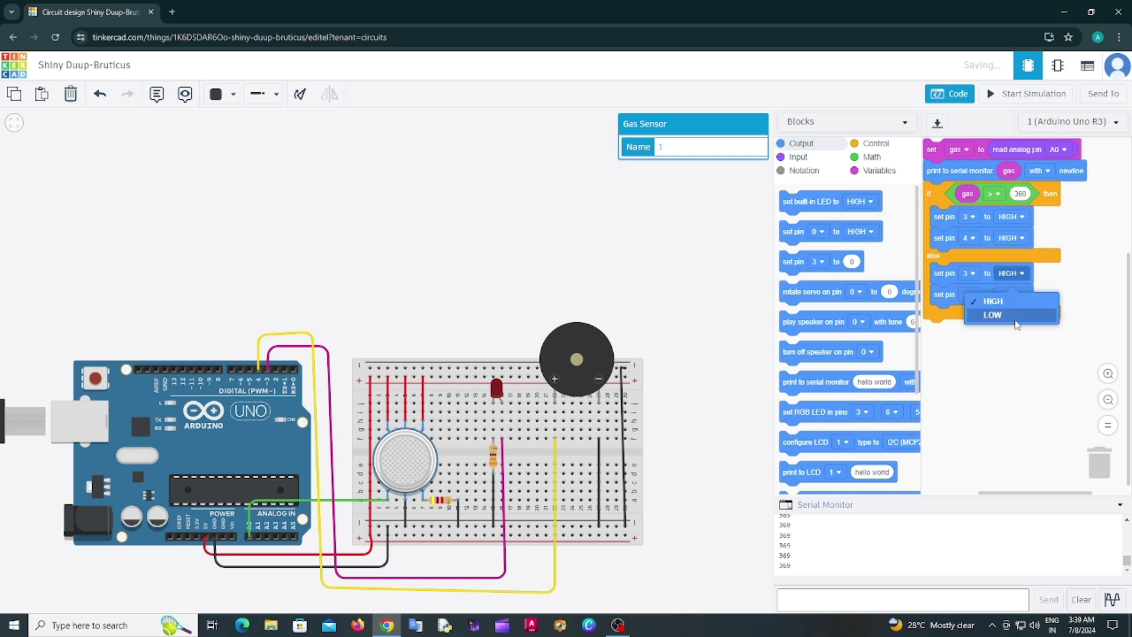
left_click(1016, 315)
left_click(1016, 295)
left_click(1017, 333)
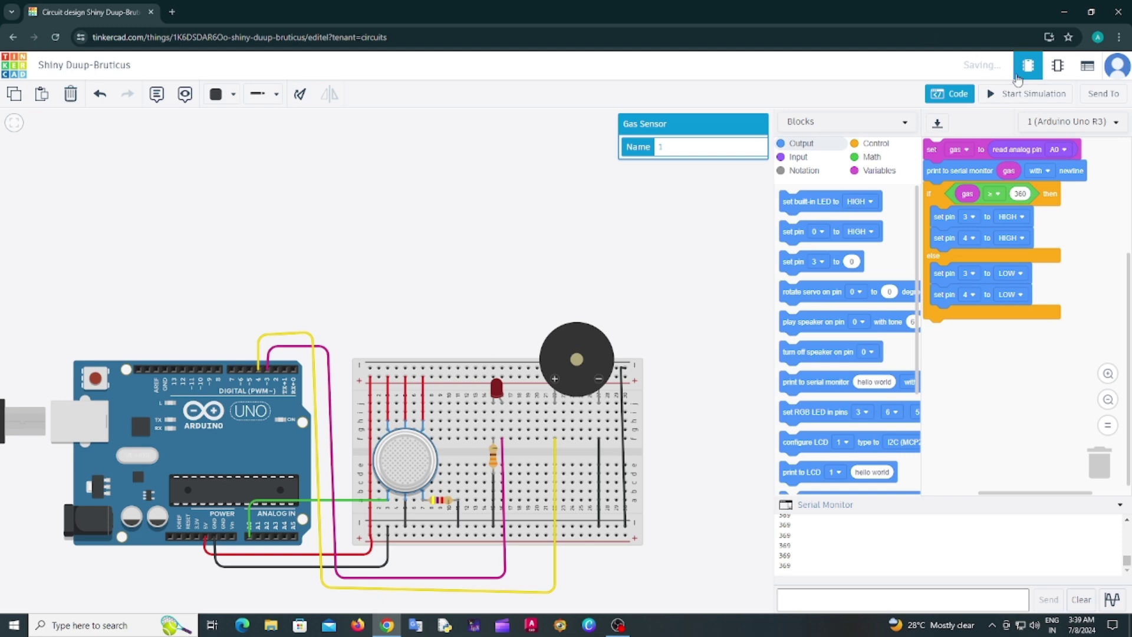
Start the simulation and move the gas cloud away from and towards the sensor to test the LED and piezo response
left_click(1013, 96)
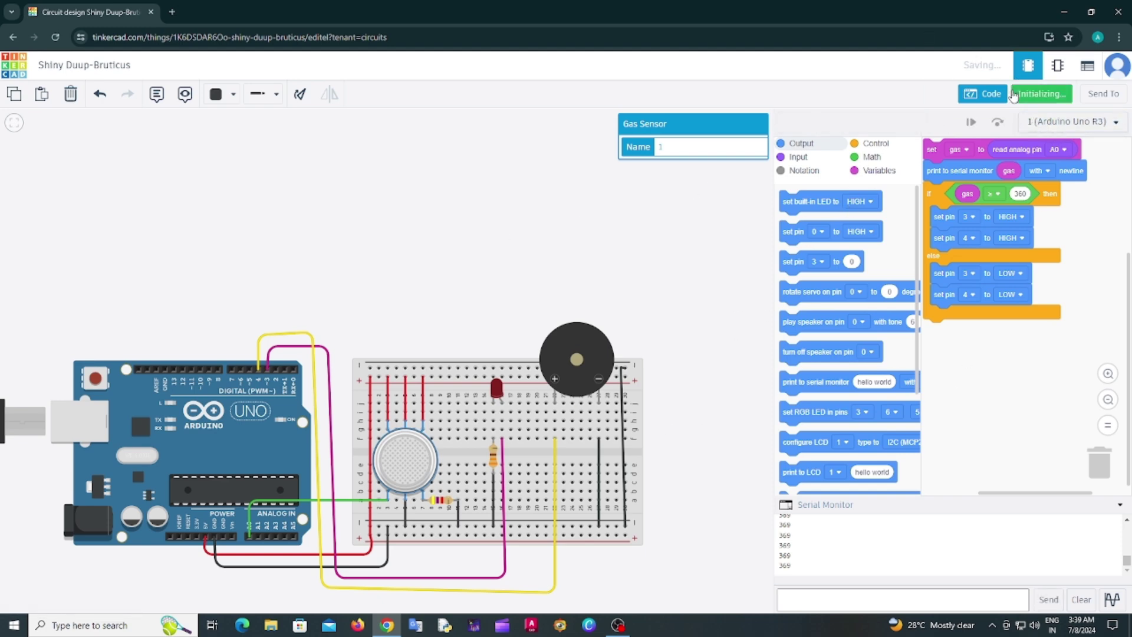
left_click(405, 461)
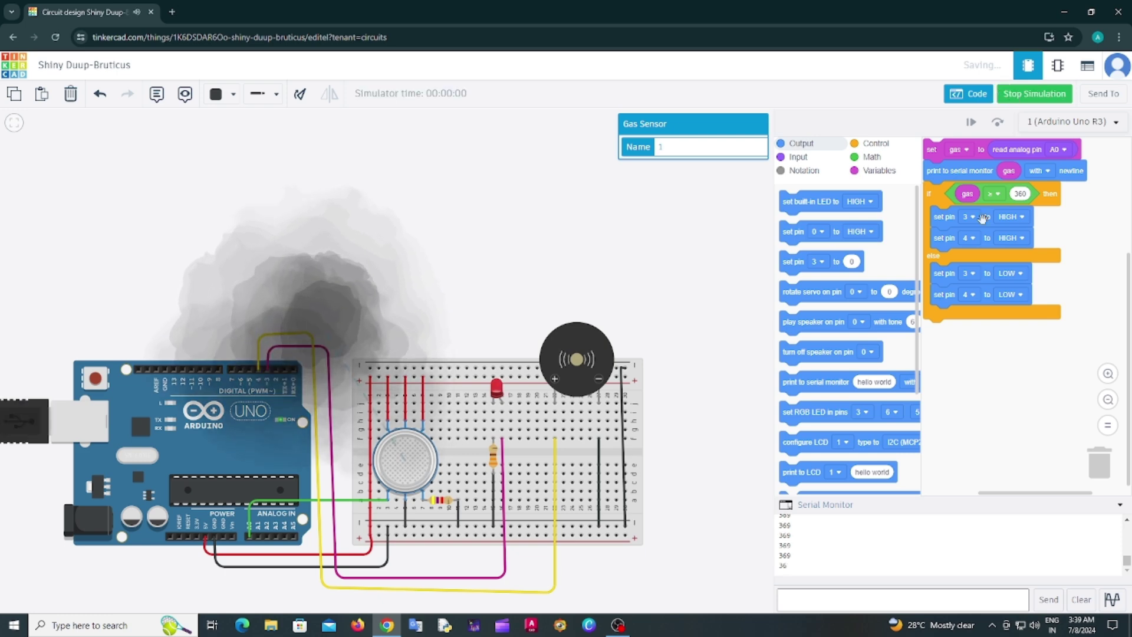
left_click_drag(301, 313, 175, 253)
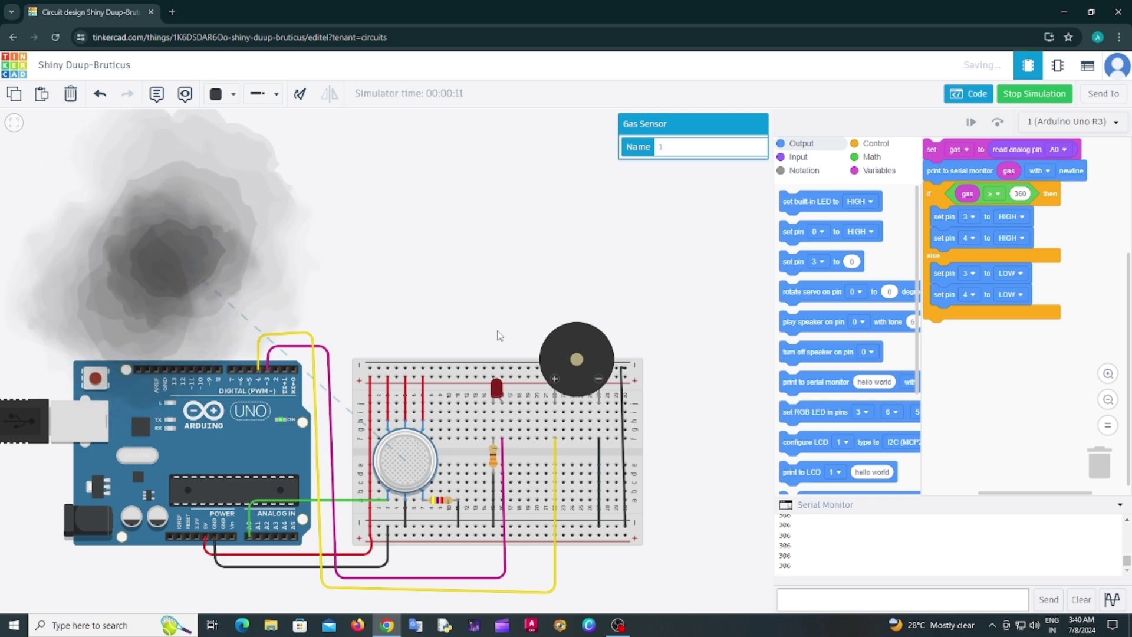
left_click_drag(217, 213, 149, 190)
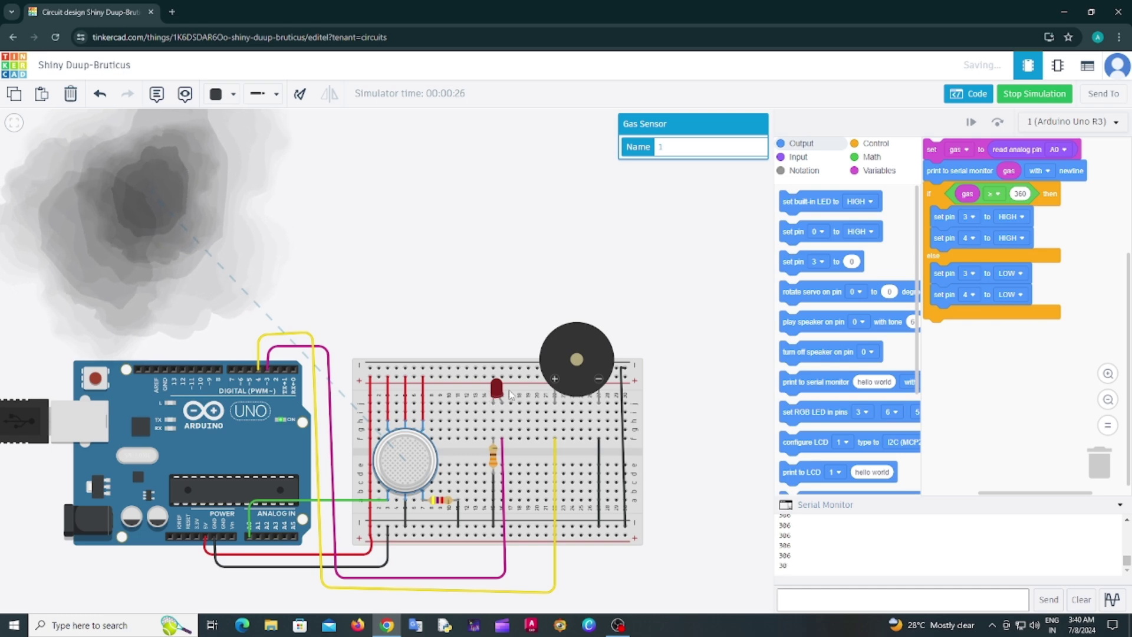
left_click_drag(95, 188, 328, 325)
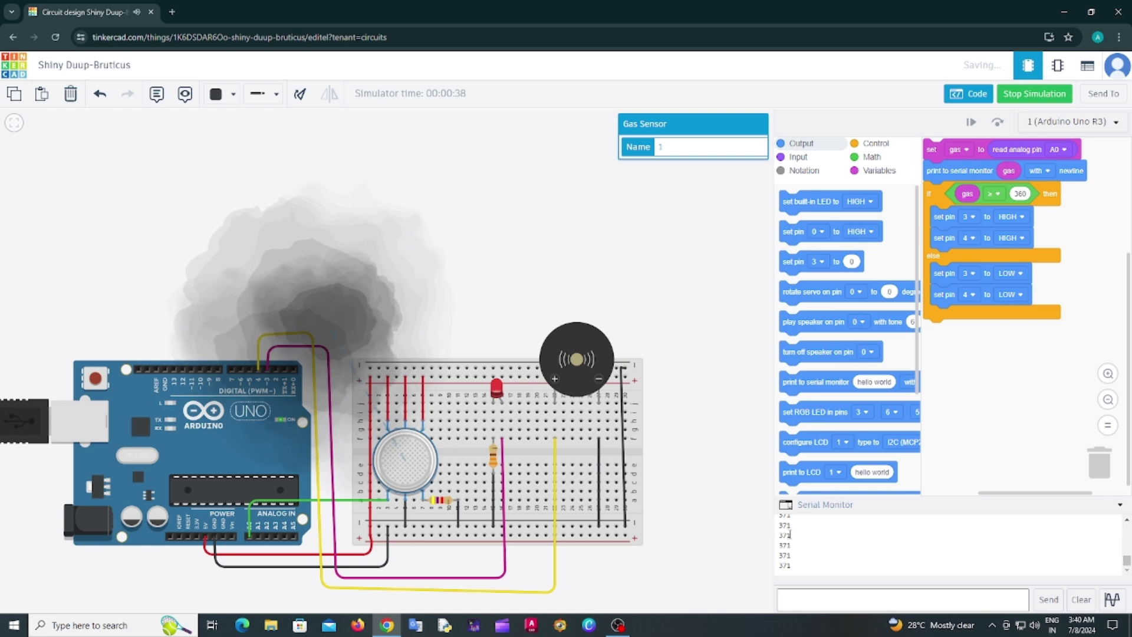
left_click_drag(345, 326, 330, 281)
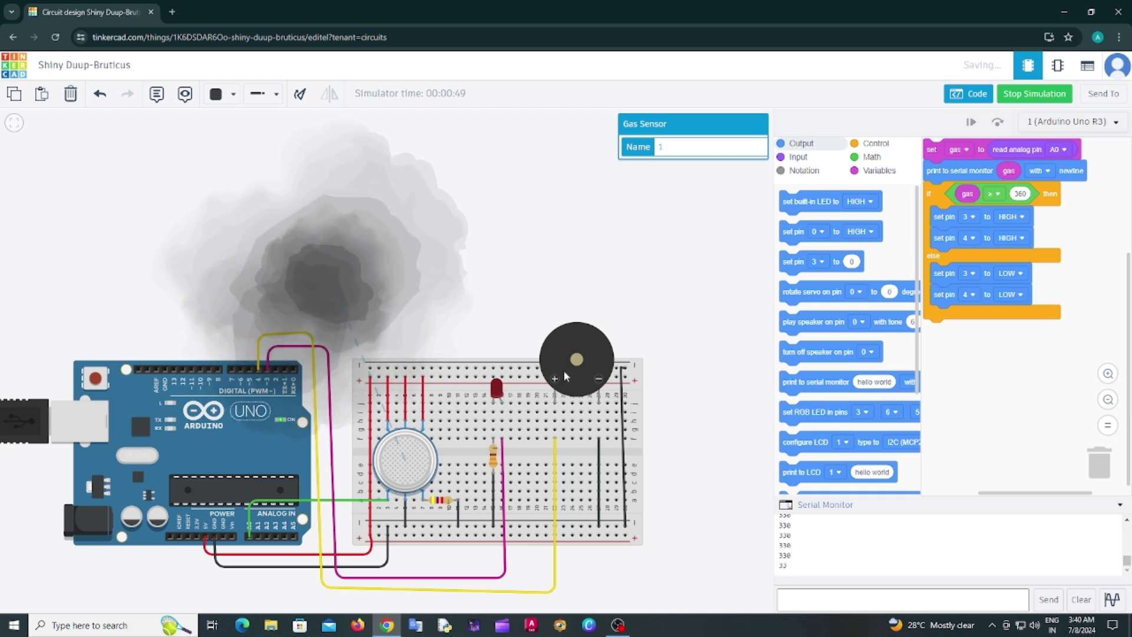
left_click_drag(333, 261, 217, 252)
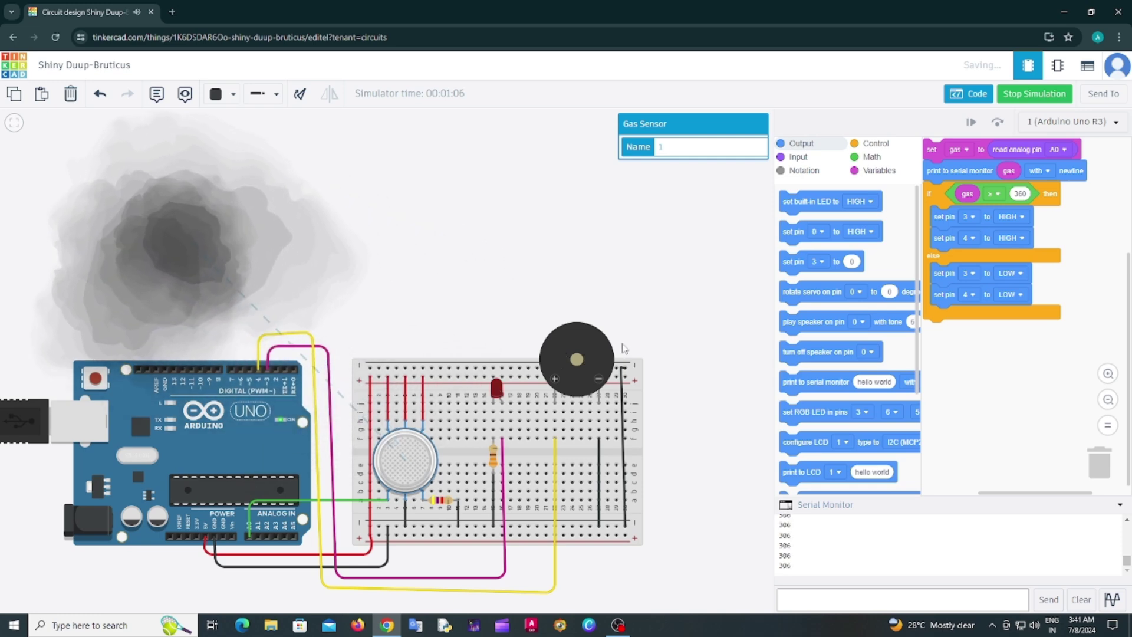